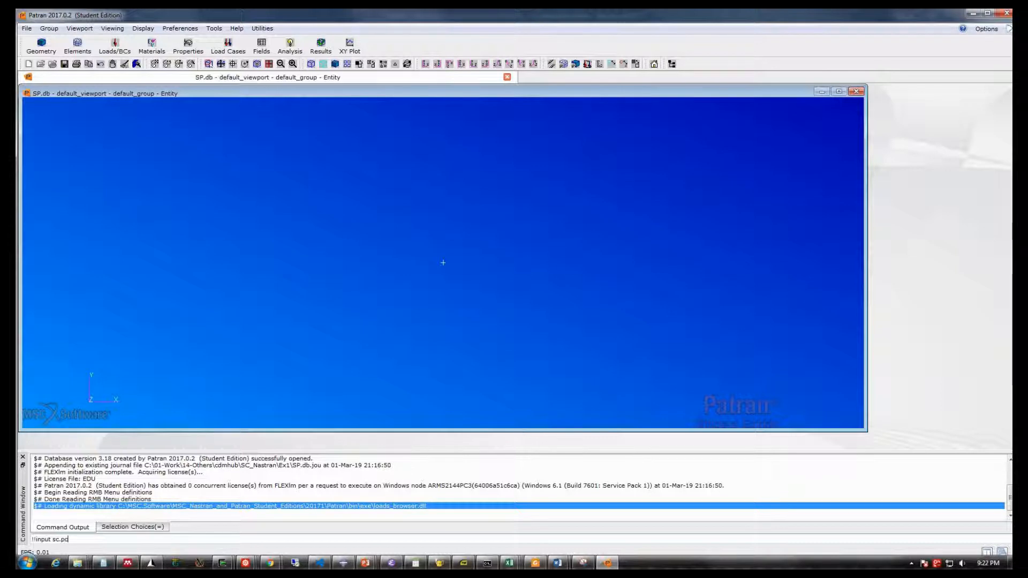
- Load the SwiftComp add-in by running the !!input command on its sc script, and view the functions it offers
key("Return")
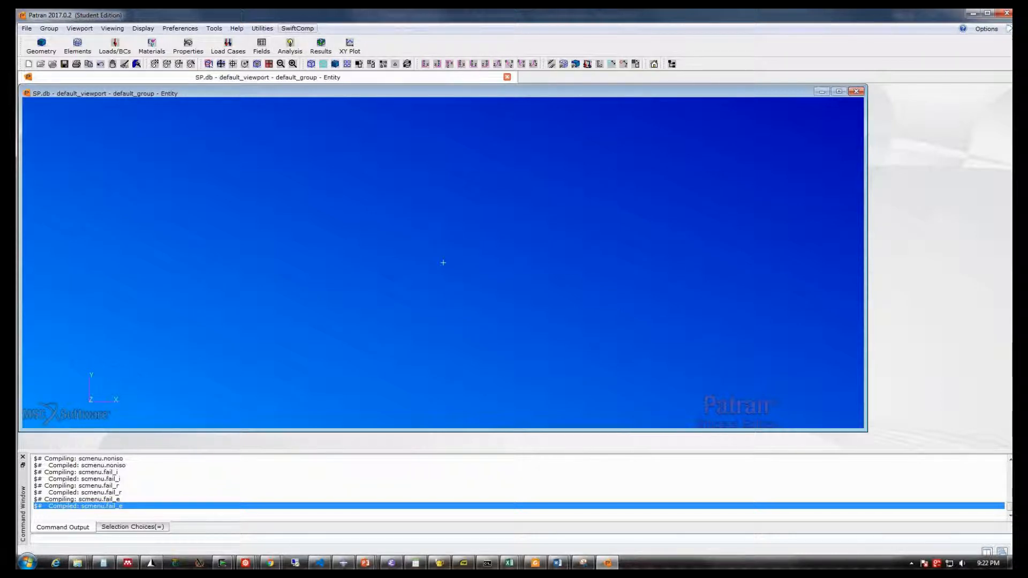
left_click(298, 27)
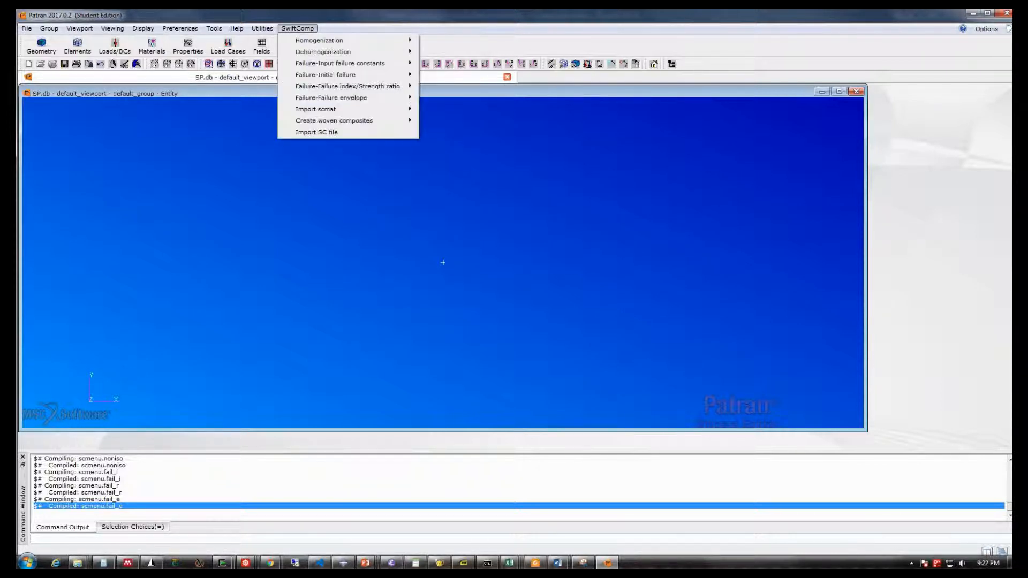
mouse_move(262, 27)
mouse_move(298, 28)
left_click(262, 28)
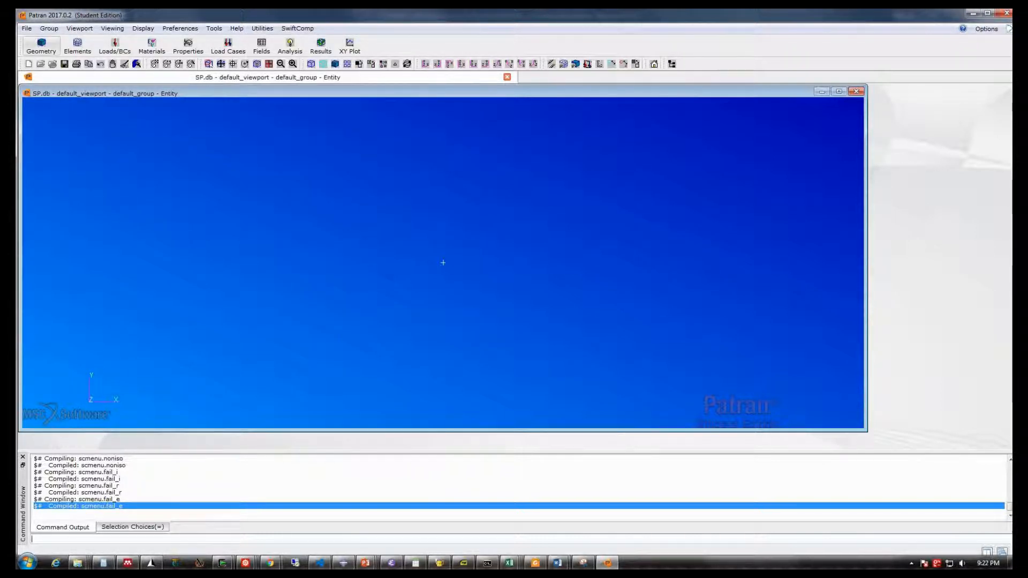
- Create a surface by the XYZ method with vector <1 1 0> and origin [-0.5 -0.5 0]
left_click(41, 46)
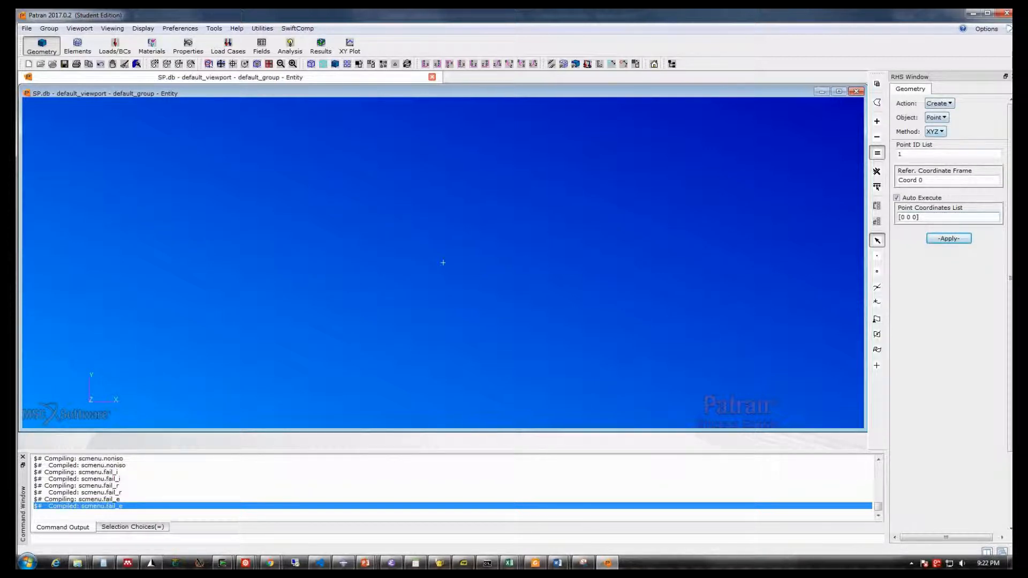
left_click(937, 117)
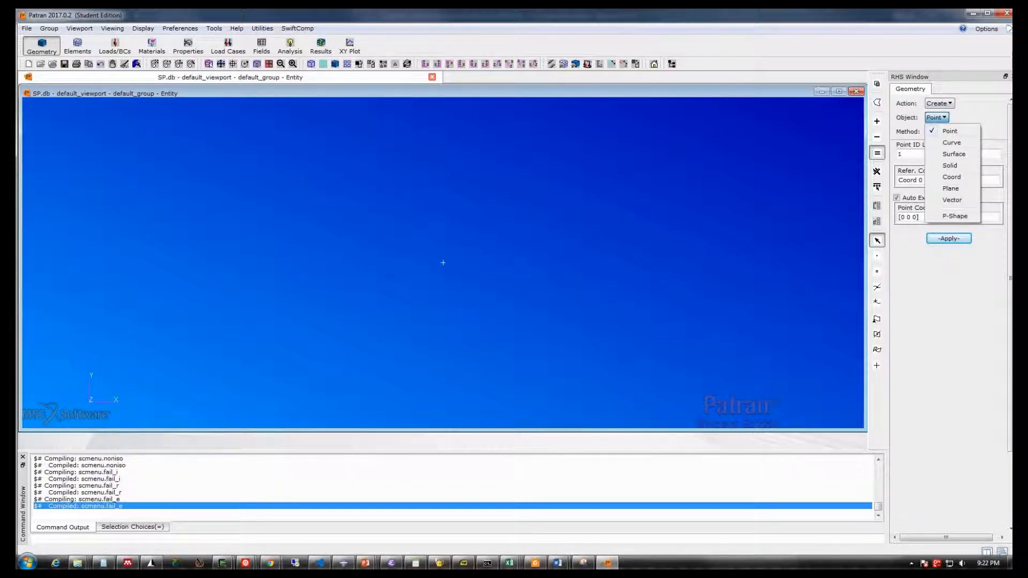
left_click(954, 154)
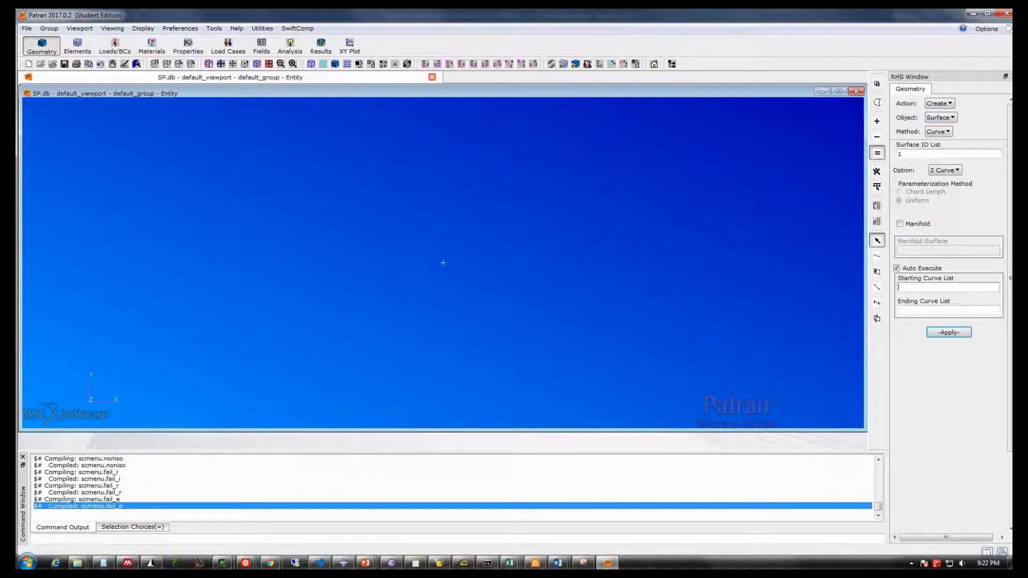
left_click(938, 132)
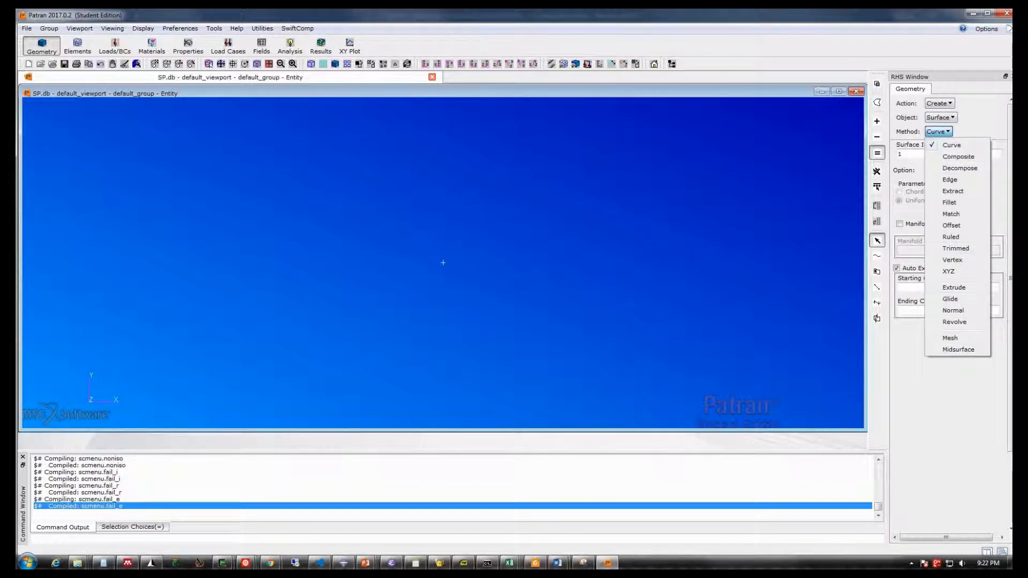
left_click(948, 271)
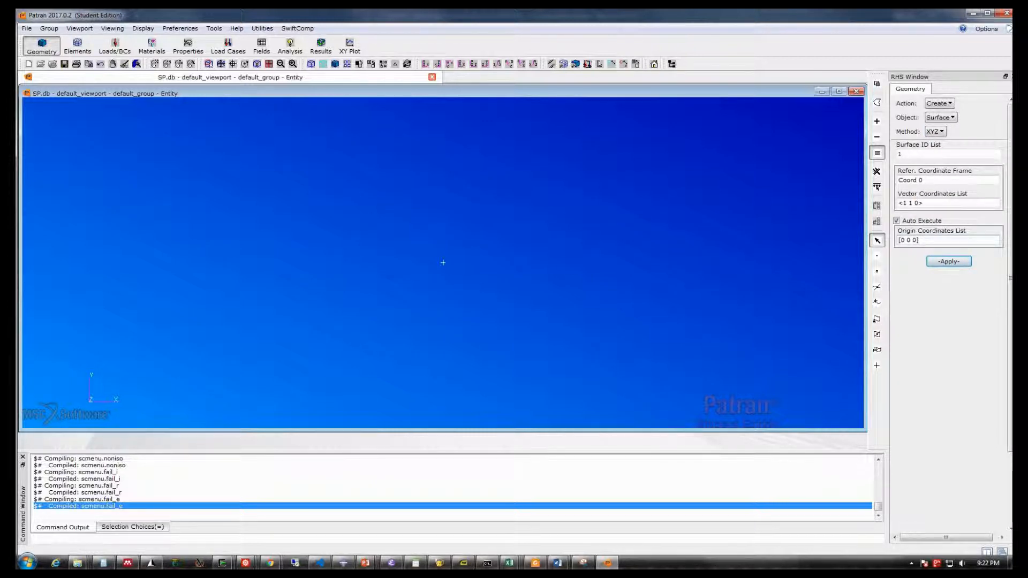
left_click(900, 240)
type("-0.5")
left_click(917, 240)
type("-0.5")
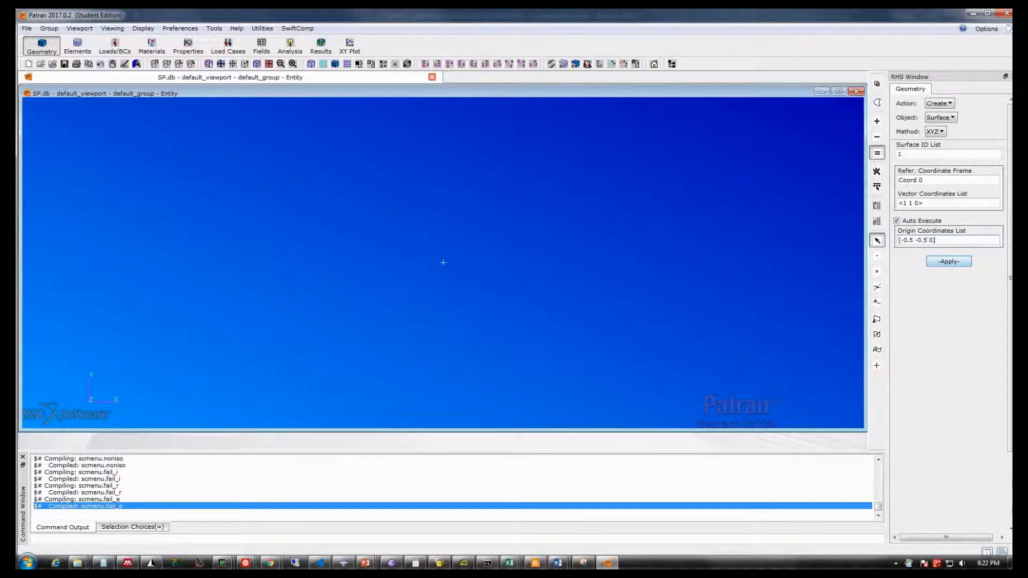
key("Return")
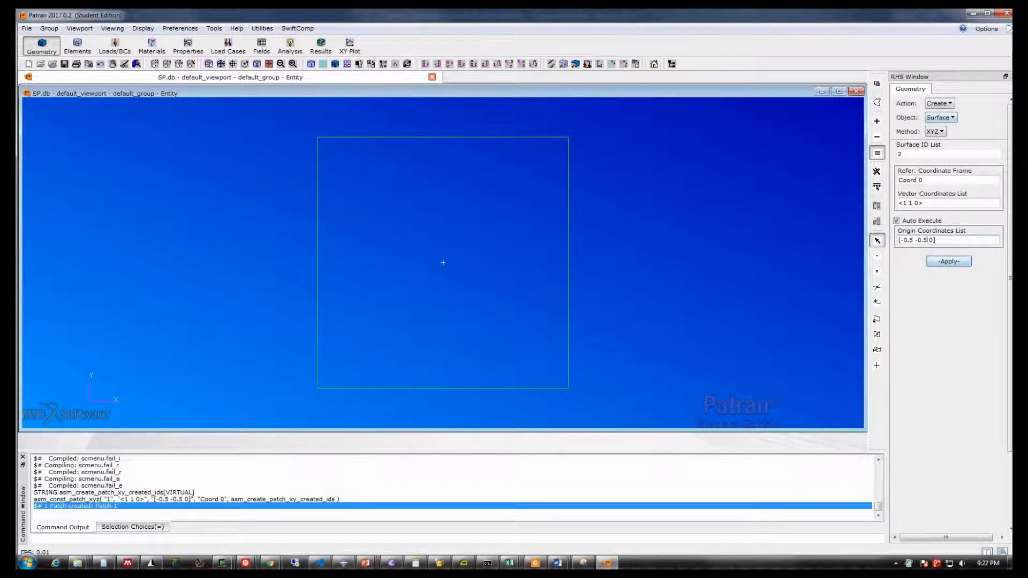
- Set the geometry creation to a curve made with the 2D Circle method
left_click(940, 117)
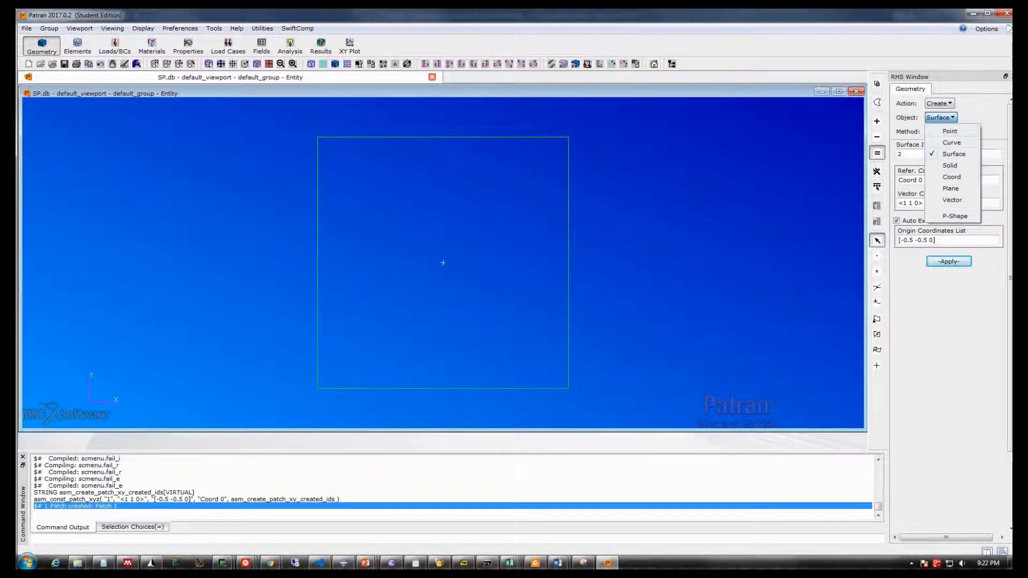
left_click(947, 142)
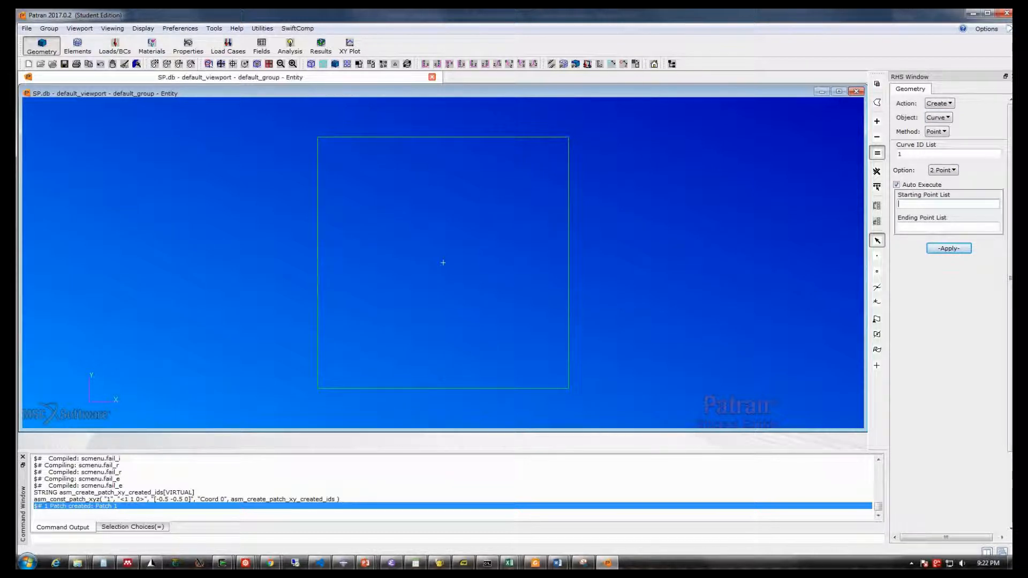
left_click(937, 131)
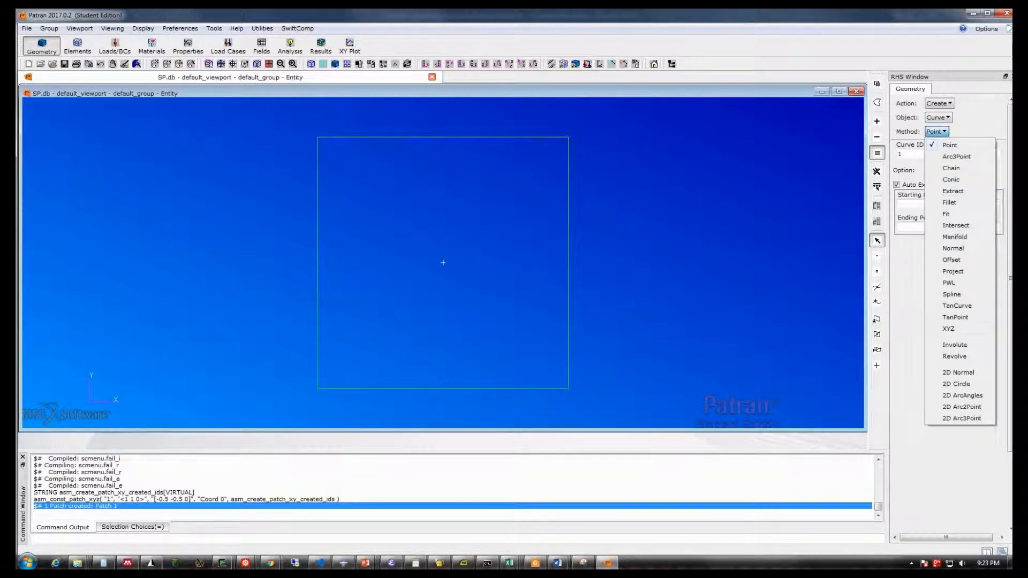
left_click(961, 384)
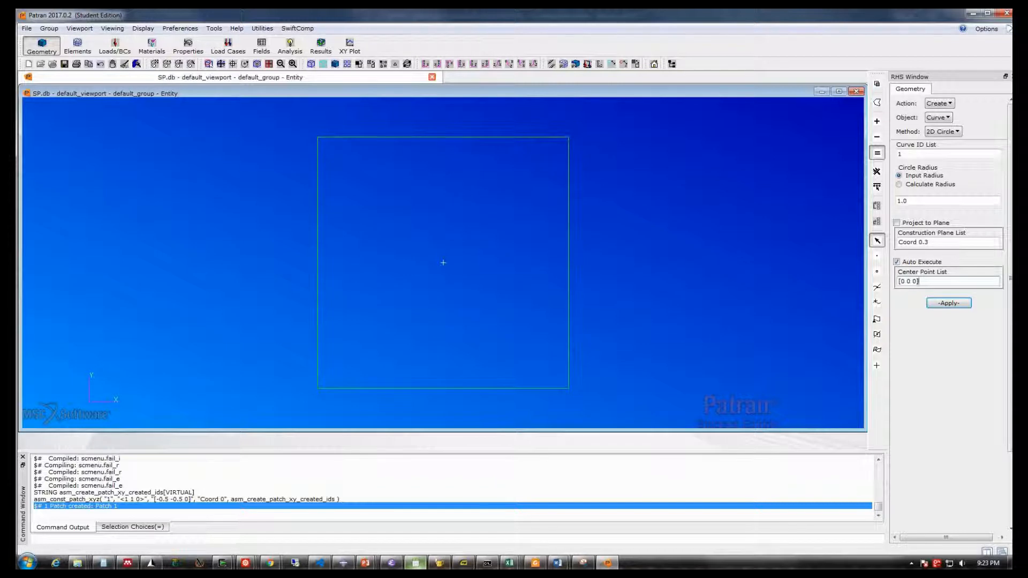
- Switch to the Tutorial 1 square pack document in Word and copy the fiber radius 0.437 from the Homogenization section
mouse_move(415, 563)
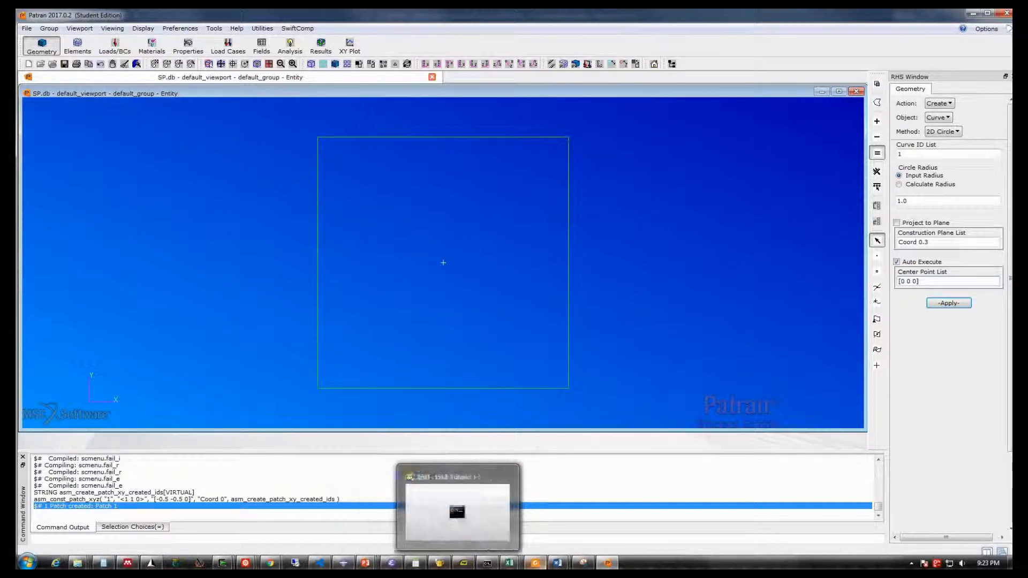
mouse_move(557, 563)
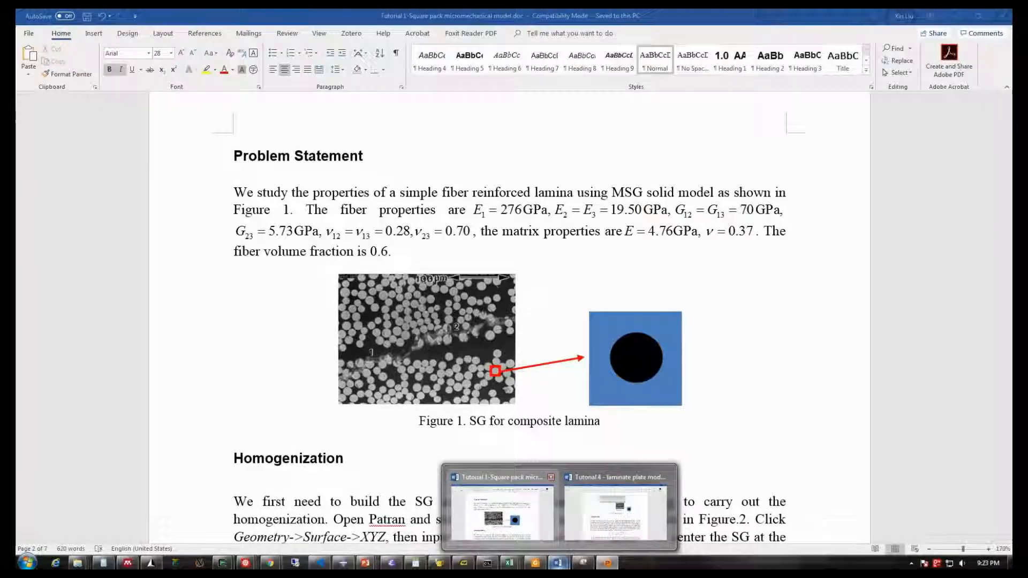
mouse_move(615, 513)
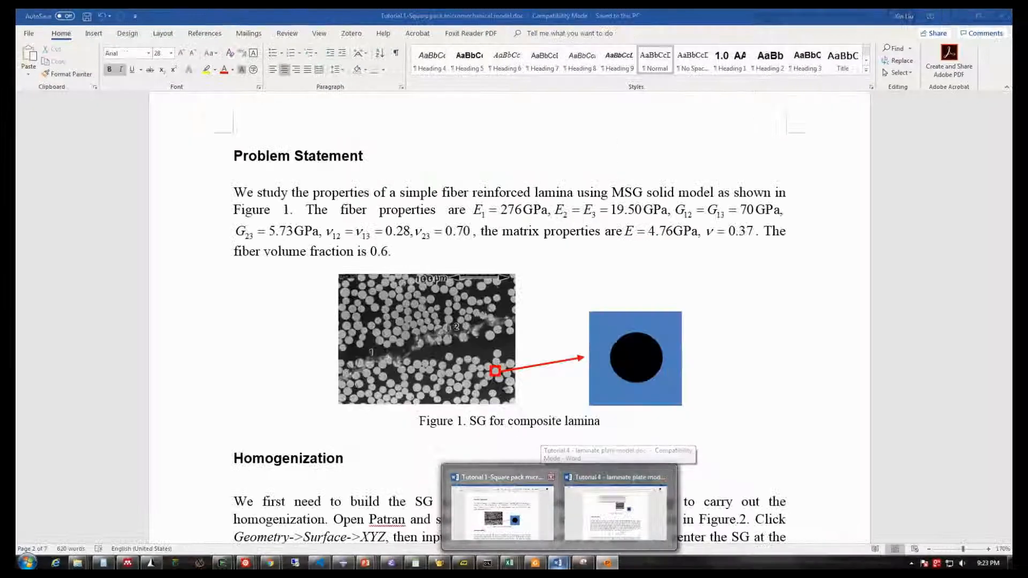
left_click(502, 513)
scroll(509, 322, "down", 5)
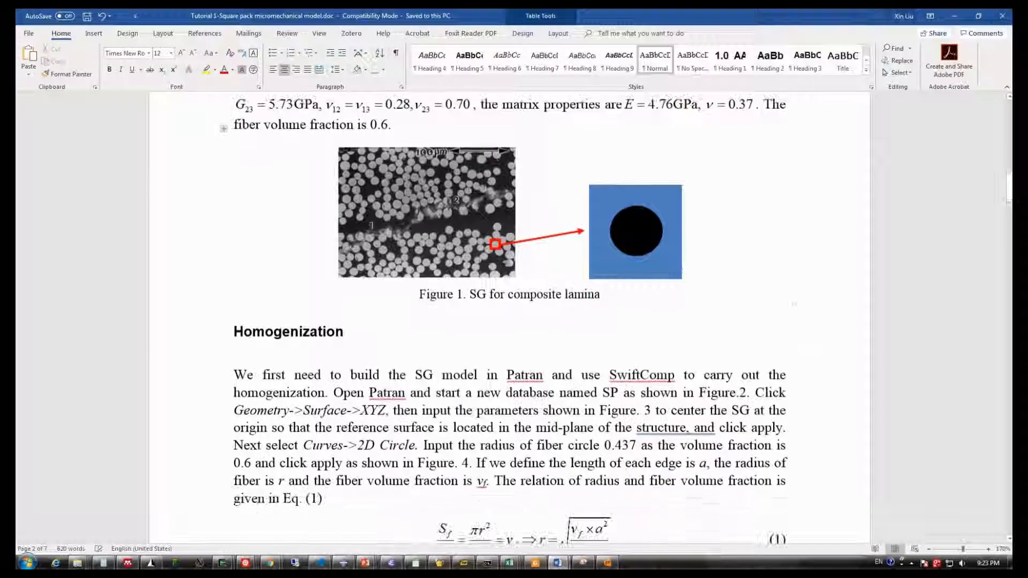
scroll(508, 321, "down", 5)
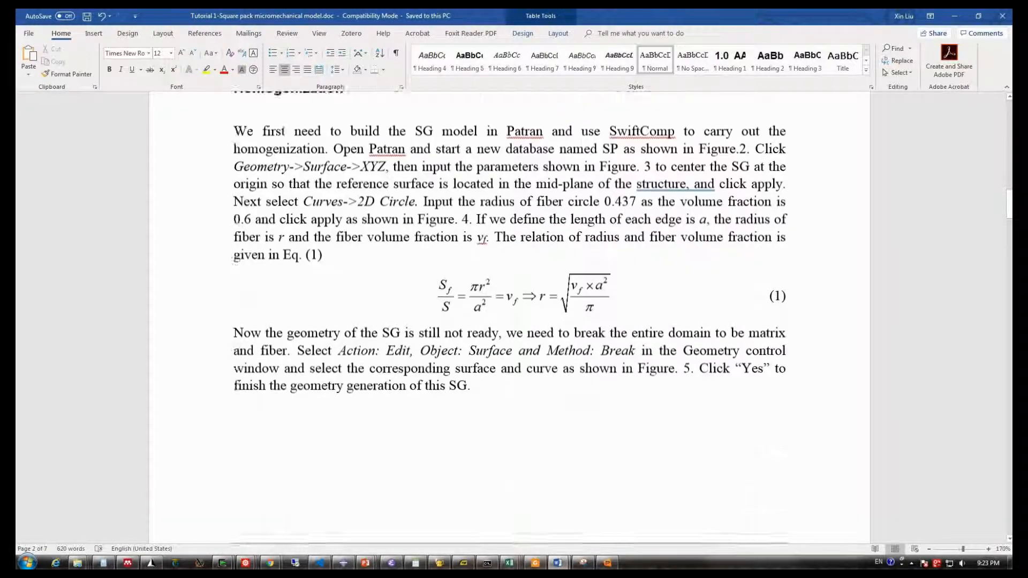
scroll(509, 321, "up", 3)
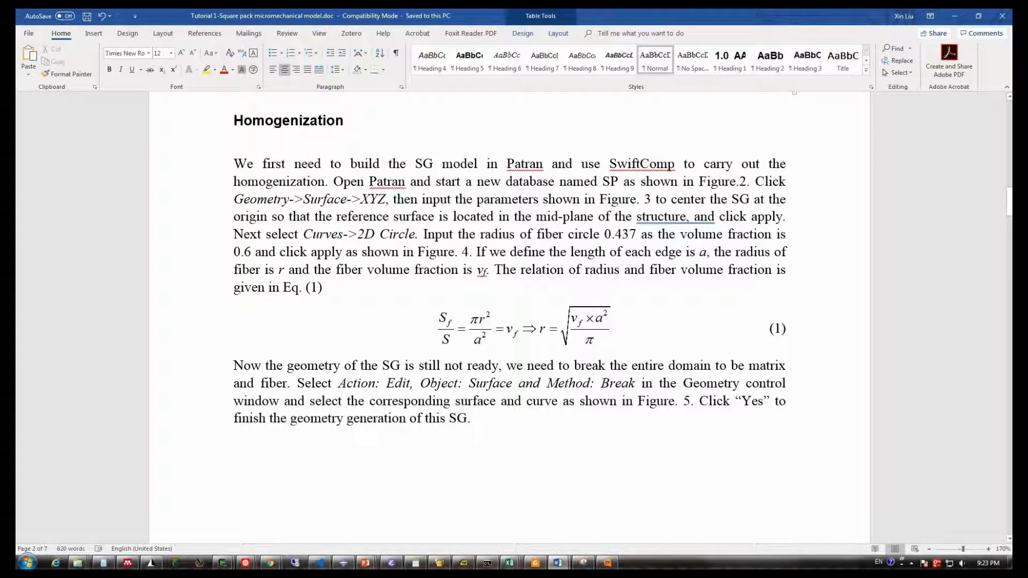
left_click_drag(604, 234, 637, 234)
key("ctrl+c")
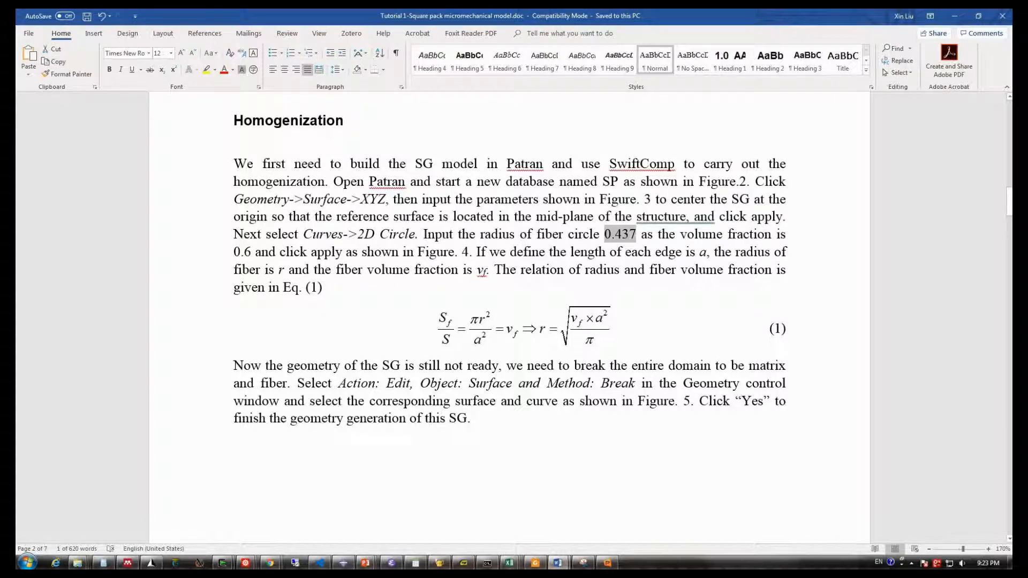
- Switch back to Patran and create the fiber circle with radius 0.437 centred at [0 0 0]
left_click(955, 16)
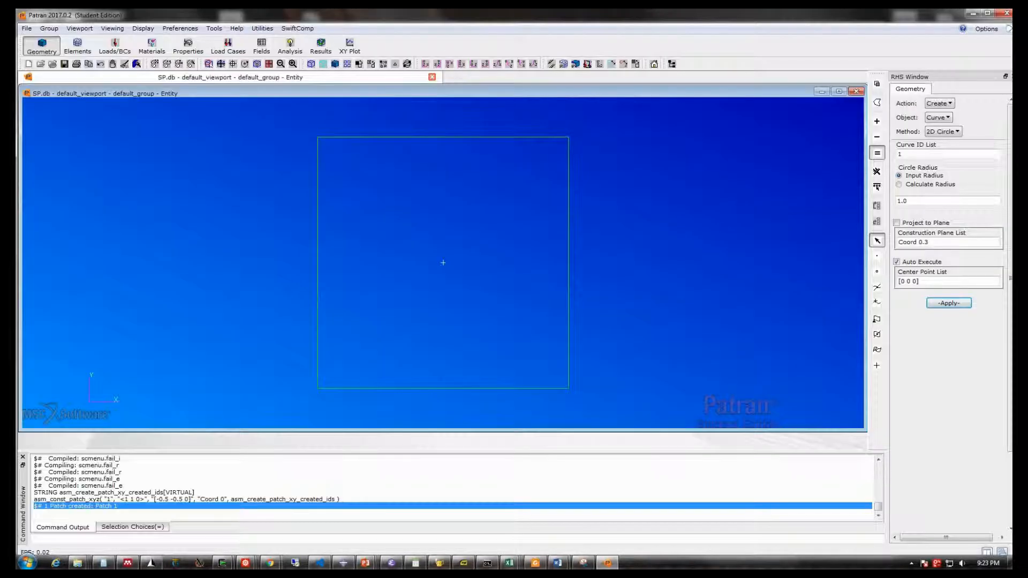
double_click(903, 201)
key("ctrl+v")
left_click(949, 303)
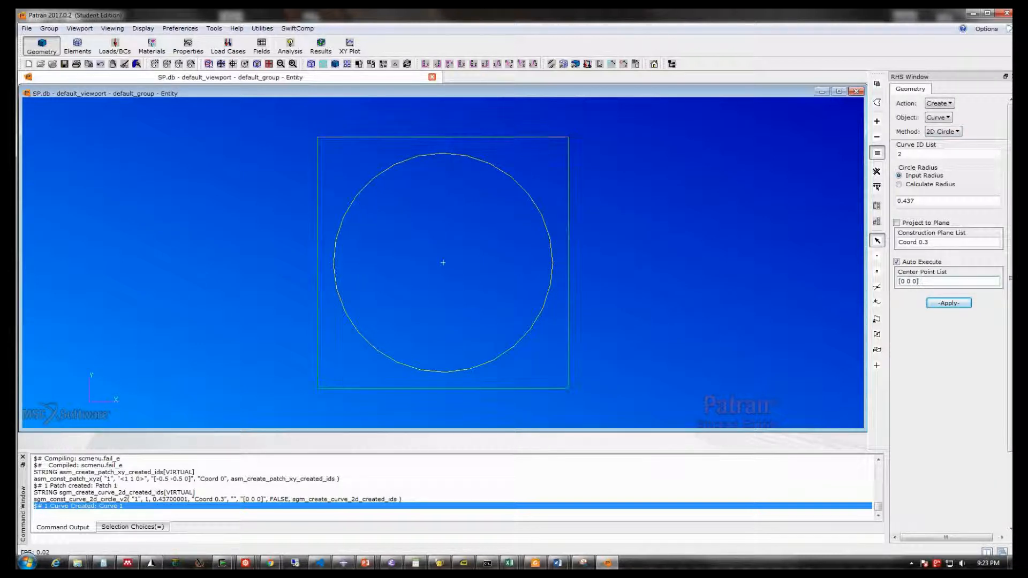
- Break the square surface with the circle curve into matrix and fiber regions, deleting the original surface
left_click(940, 103)
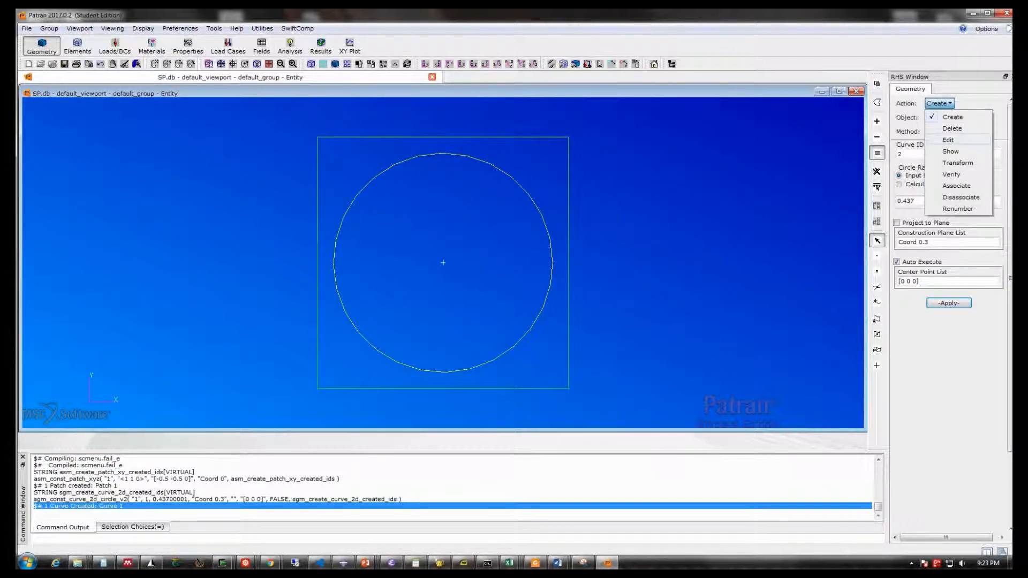
left_click(949, 140)
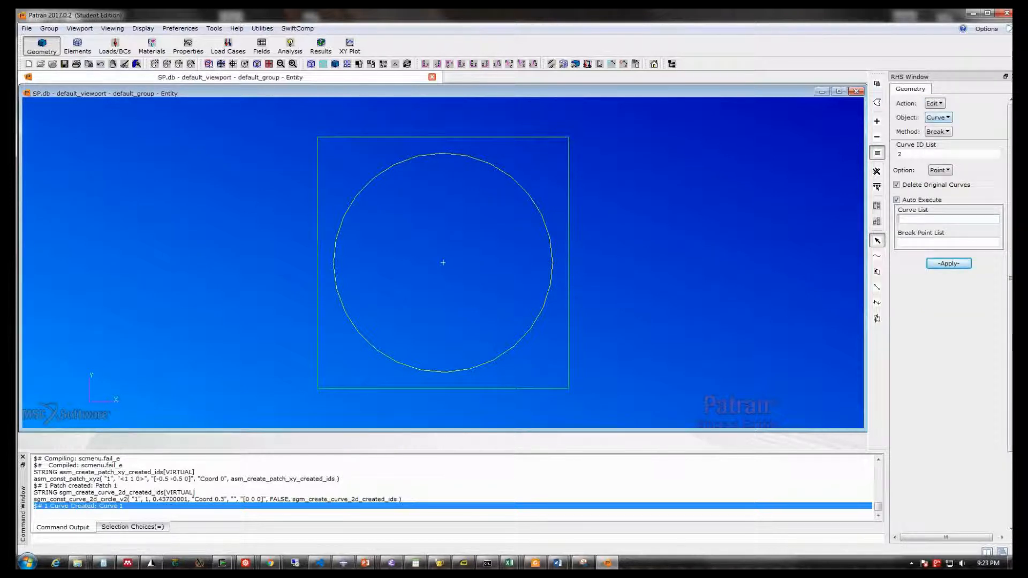
left_click(938, 117)
left_click(953, 154)
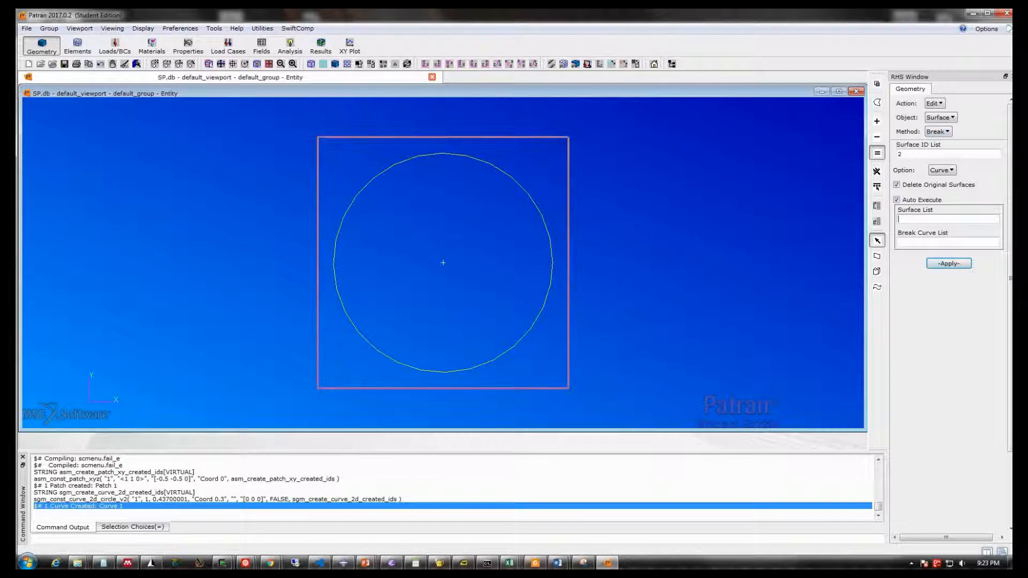
left_click(568, 225)
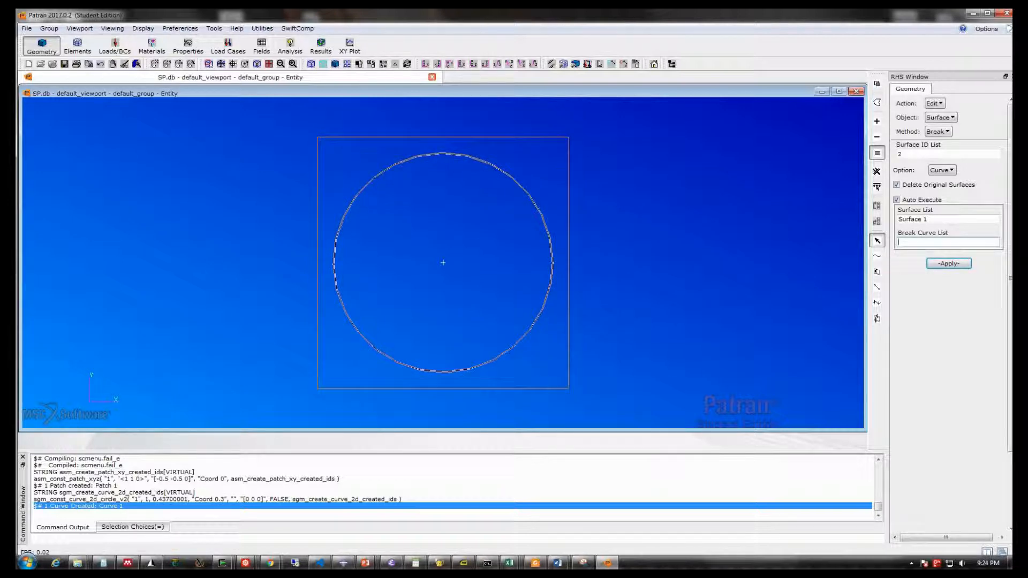
left_click(551, 247)
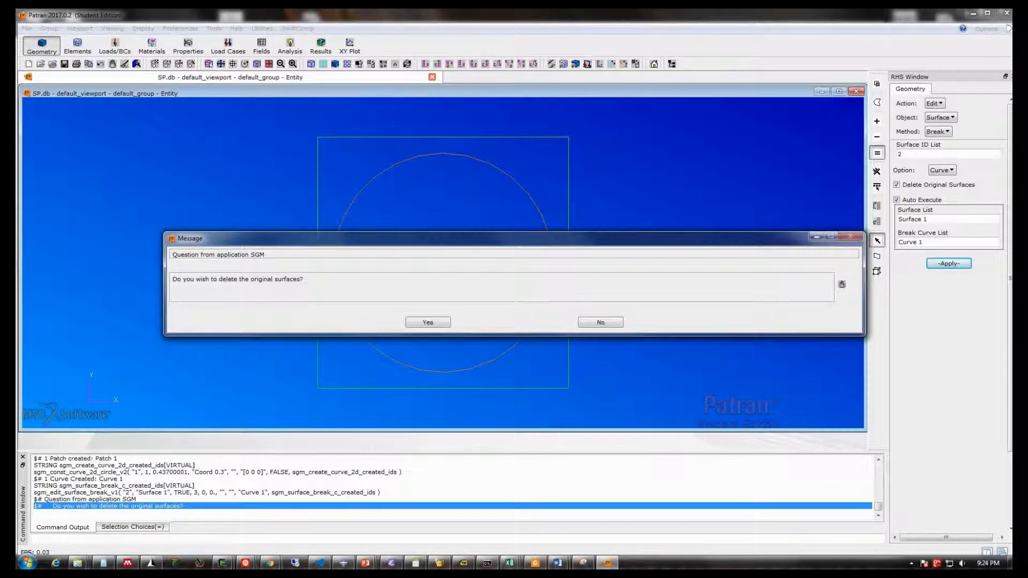
left_click(427, 321)
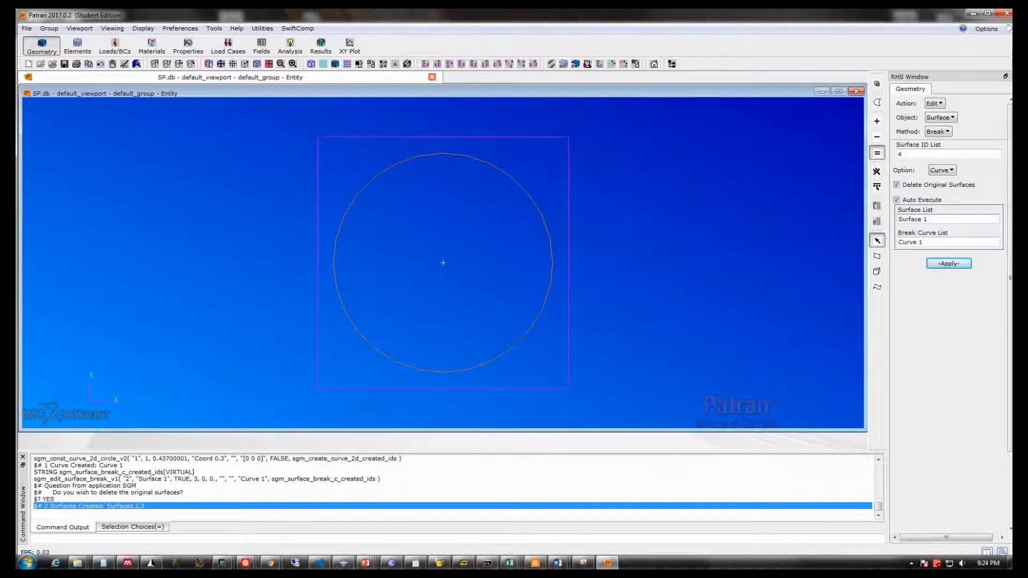
- Start a new isotropic material named "matrix" and open its linear elastic property inputs
left_click(152, 45)
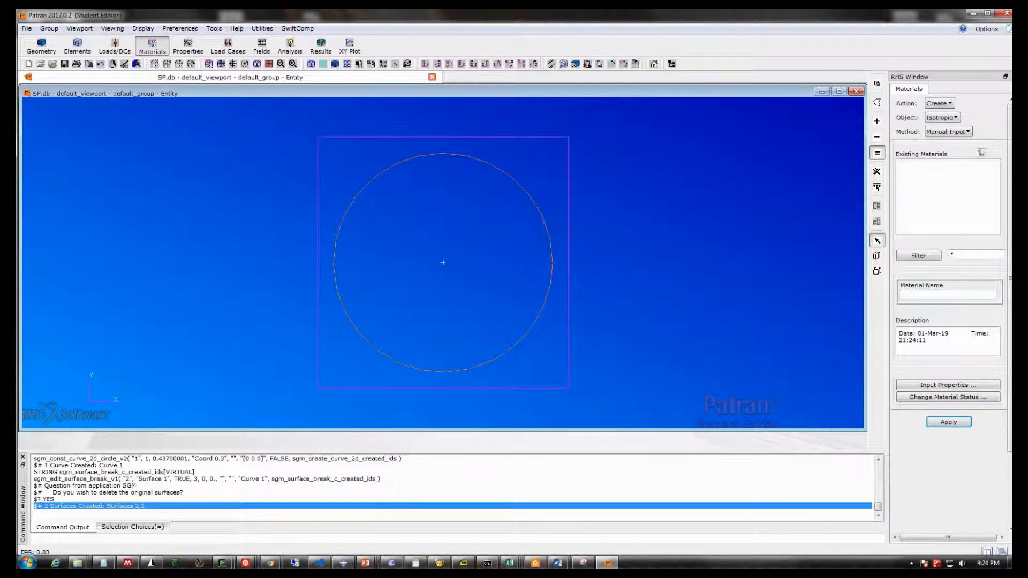
type("matrix")
left_click(948, 385)
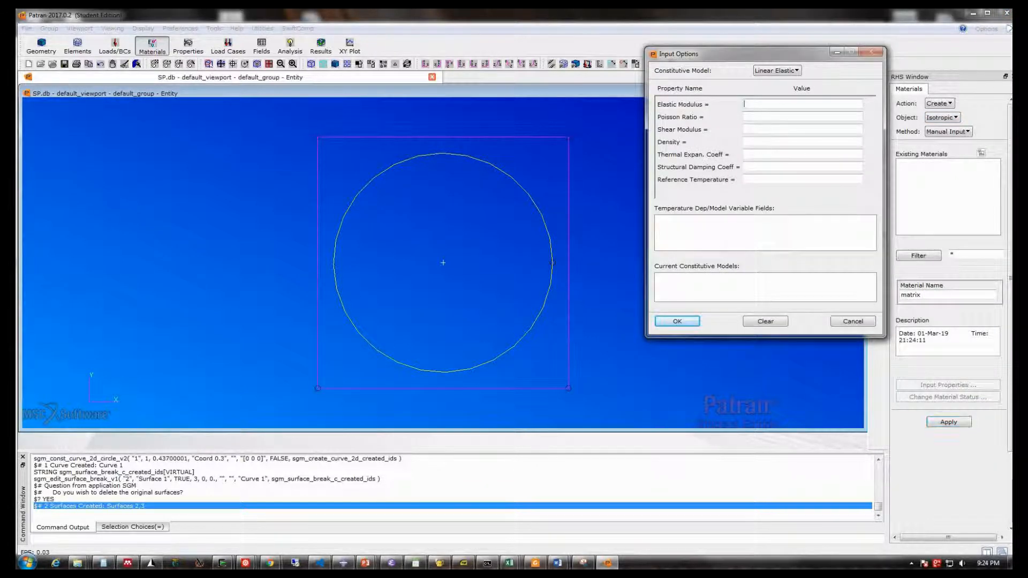
- Switch to the Tutorial 1 document in Word, find the matrix material properties in Figure 6, and close the Tutorial 4 document
left_click(558, 563)
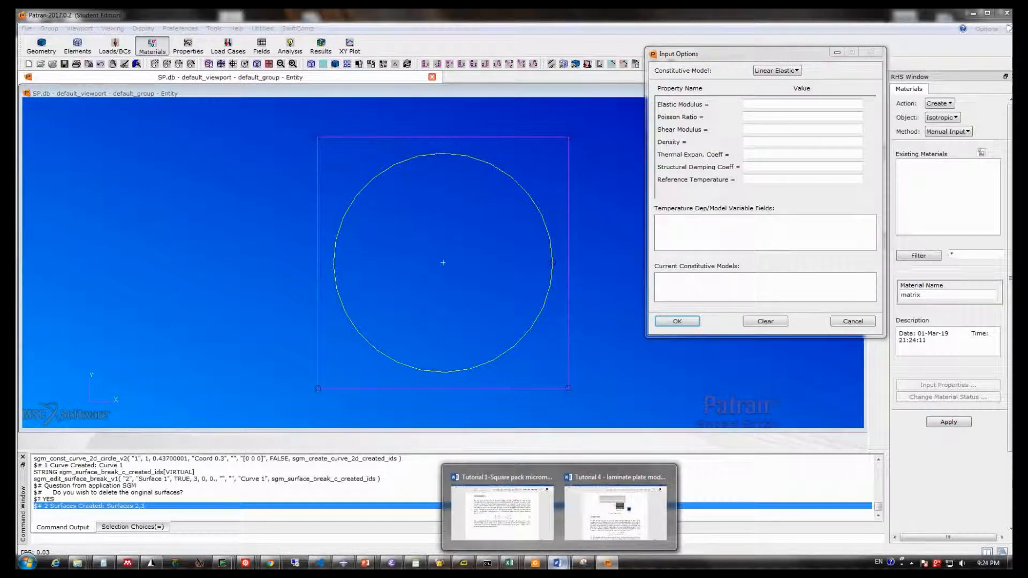
left_click(503, 513)
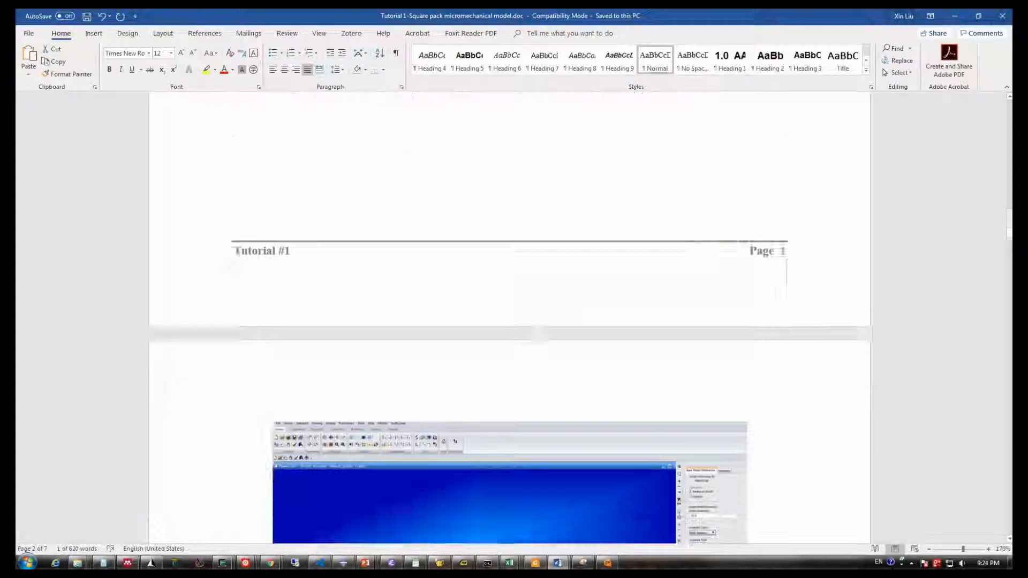
scroll(509, 321, "down", 20)
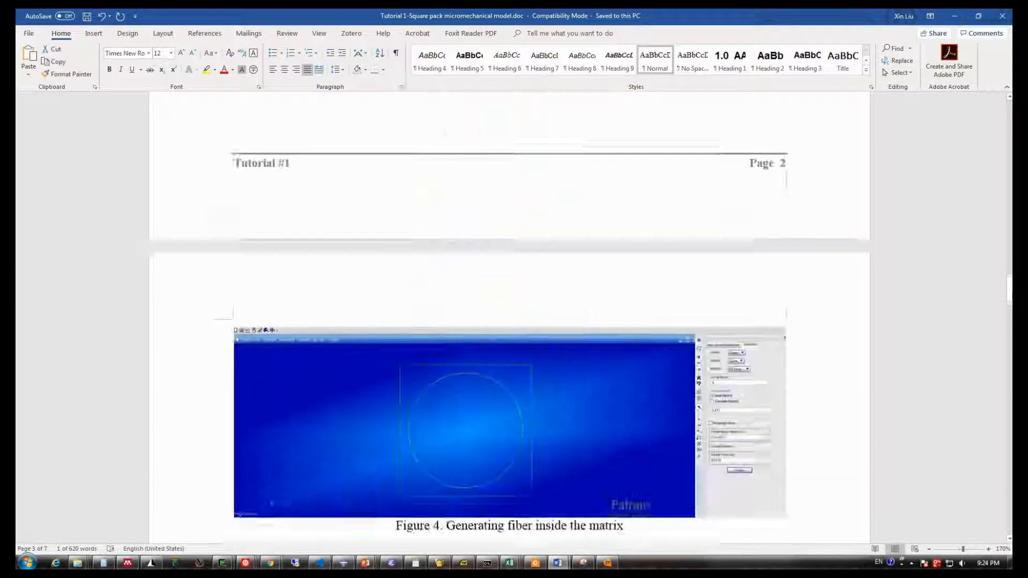
scroll(509, 321, "down", 15)
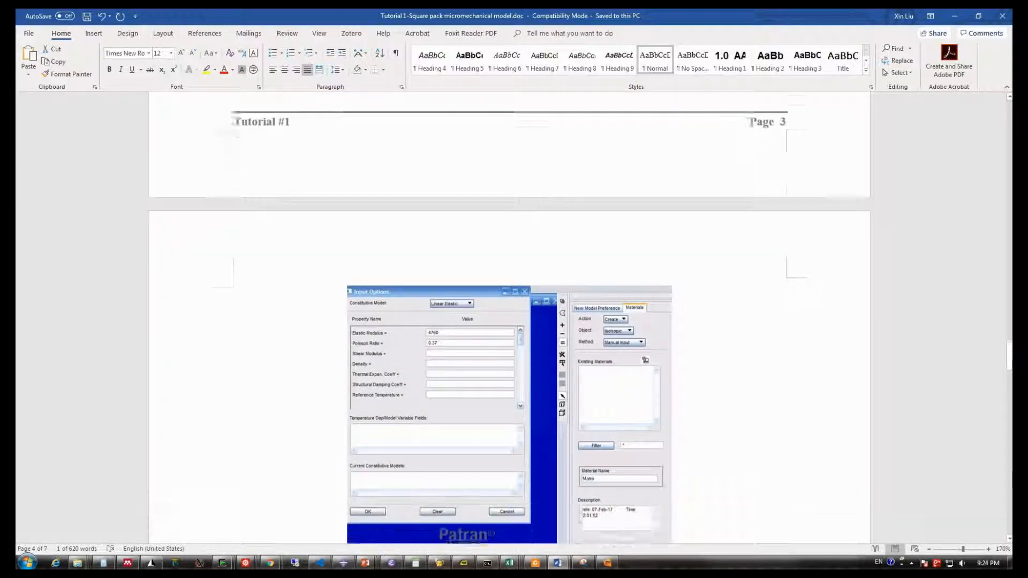
scroll(509, 321, "down", 5)
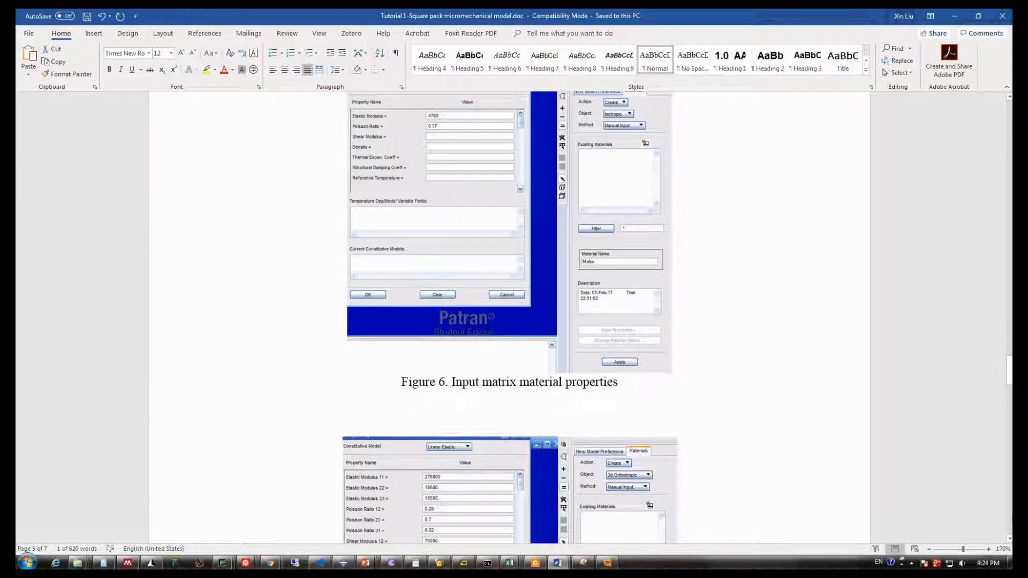
left_click(557, 563)
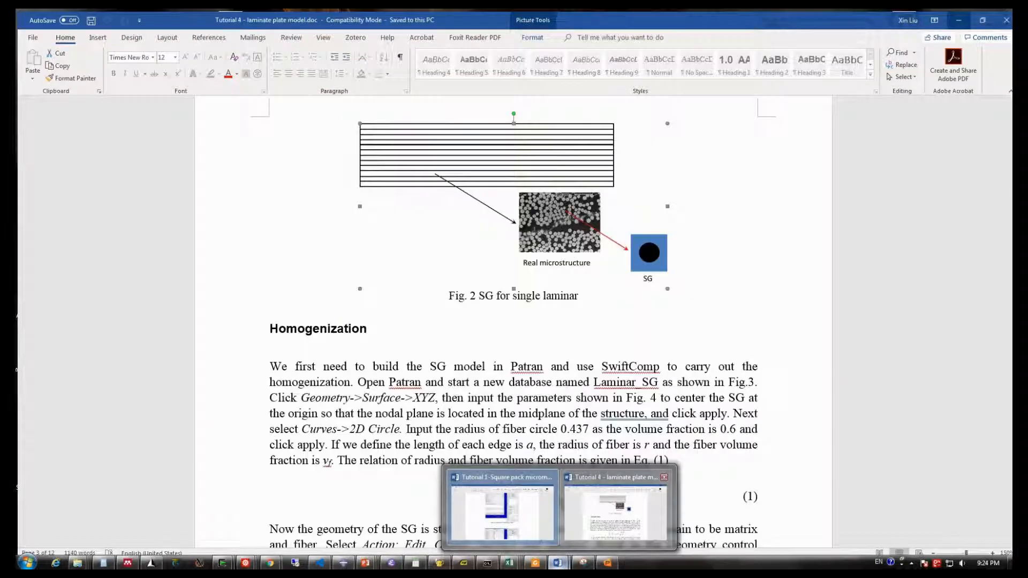
left_click(664, 478)
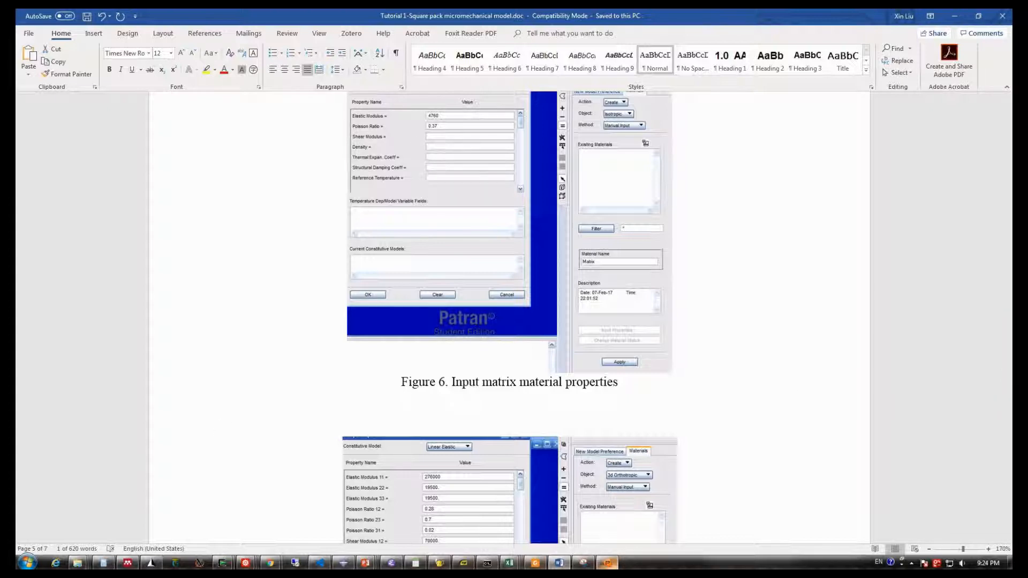
- Back in Patran, create the matrix material with elastic modulus 4760 and Poisson ratio 0.37, checking the values against the Word tutorial
left_click(607, 563)
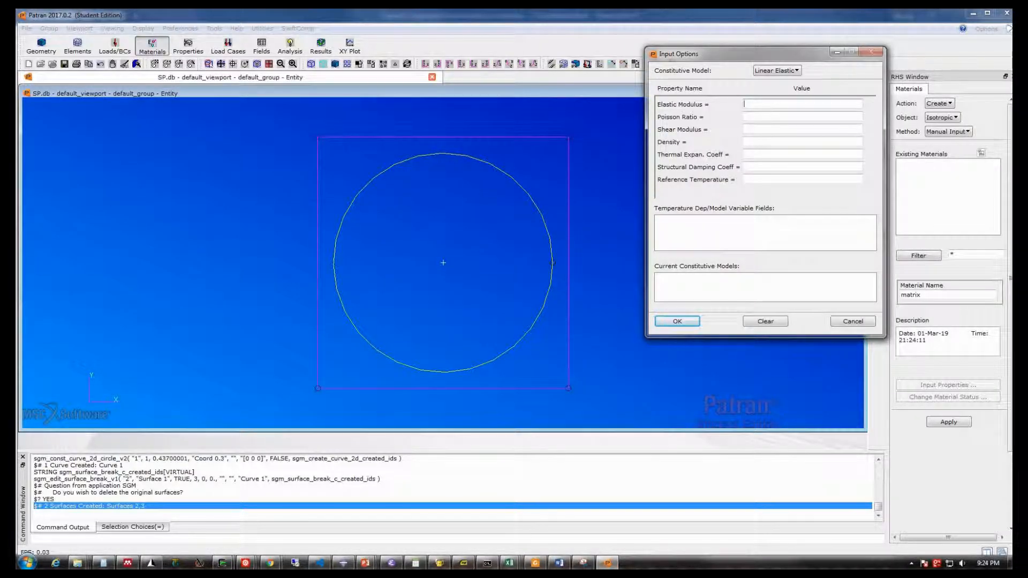
type("4769")
left_click(559, 562)
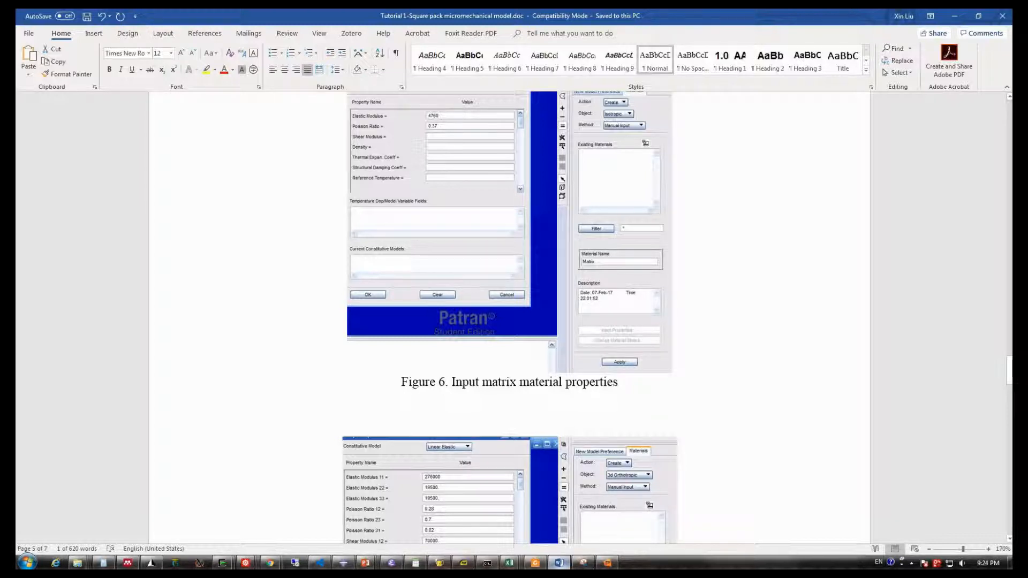
key("alt+Tab")
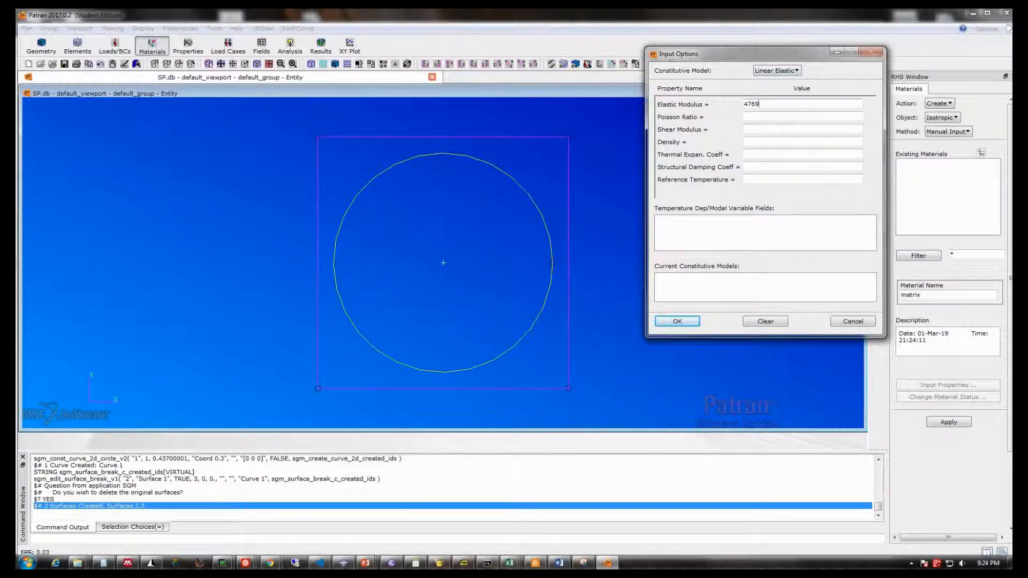
key("BackSpace")
type("0")
key("Tab")
type("0.37")
key("Return")
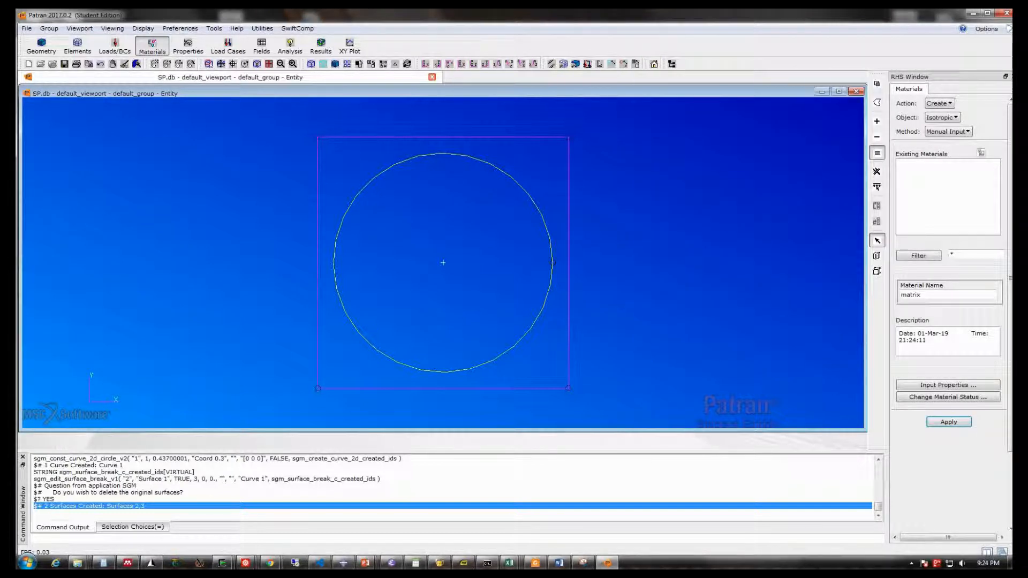
left_click(948, 422)
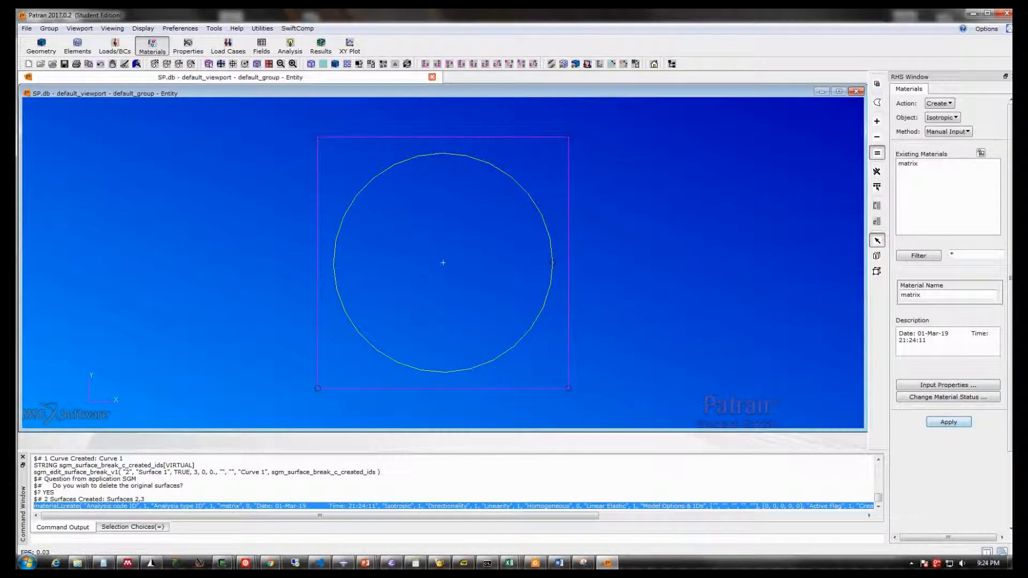
- Start a new 3d orthotropic material named "fiber" and open its linear elastic property inputs
left_click(942, 117)
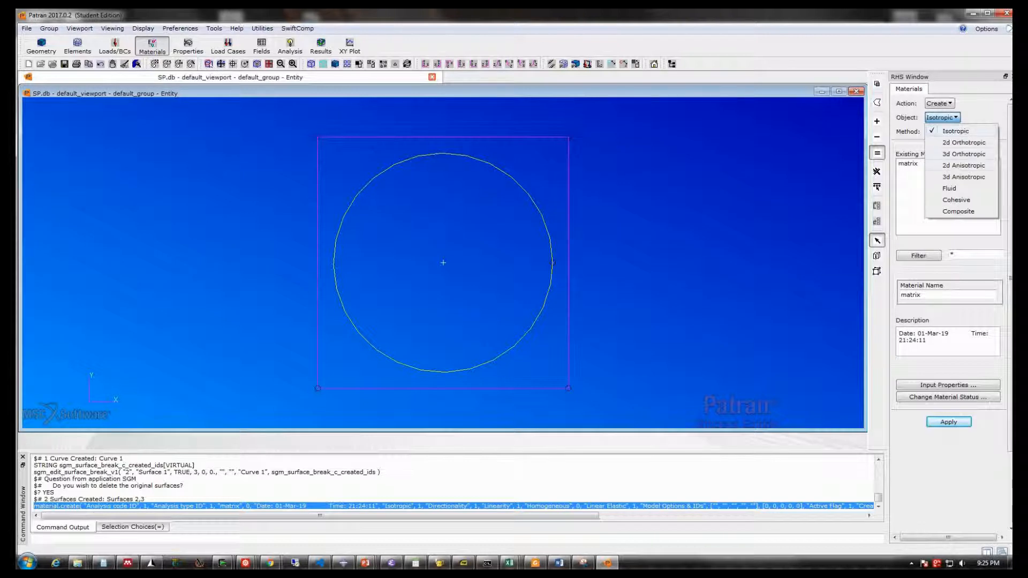
left_click(964, 154)
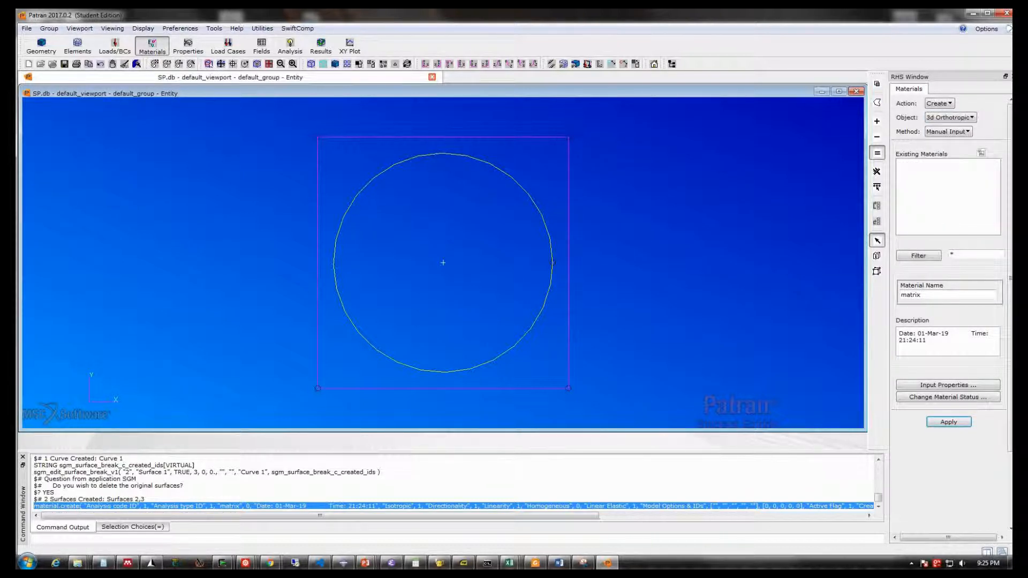
type("fiber")
left_click(944, 385)
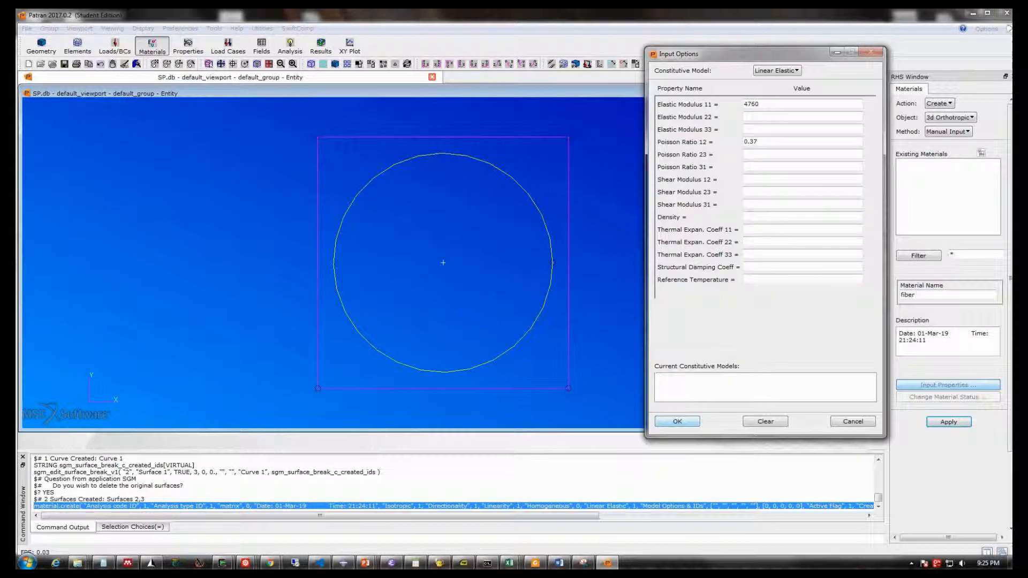
- Look up the fiber properties in the Word tutorial, then in Patran set elastic modulus 11 to 276000 and moduli 22 and 33 to 19500
left_click(560, 563)
scroll(795, 230, "down", 3)
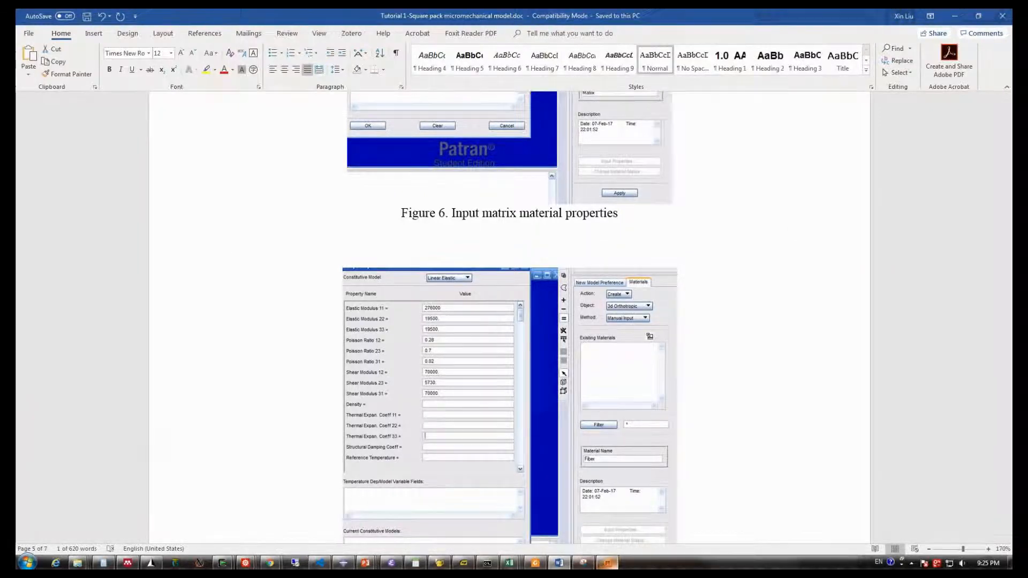
left_click(607, 563)
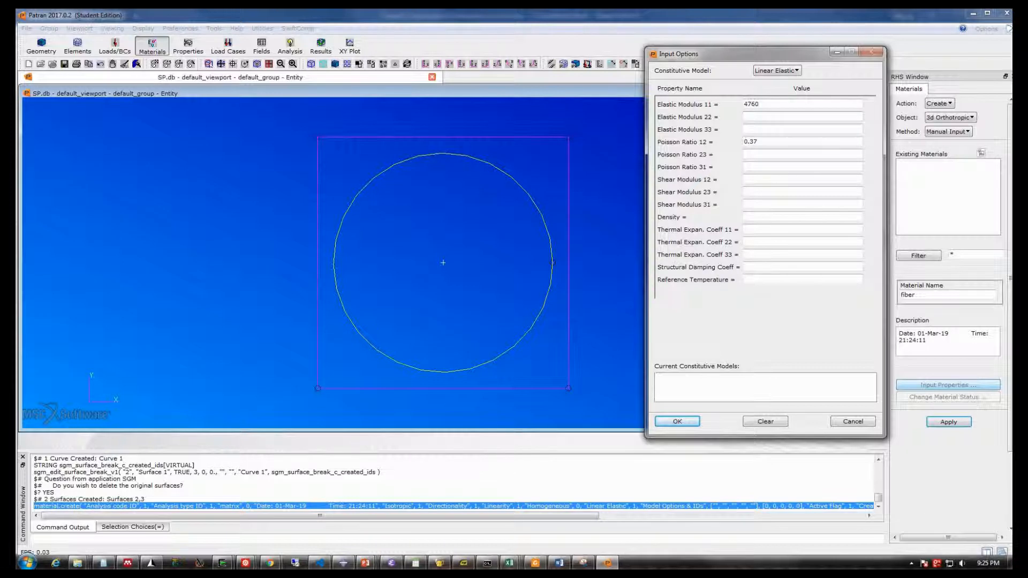
double_click(752, 105)
type("27")
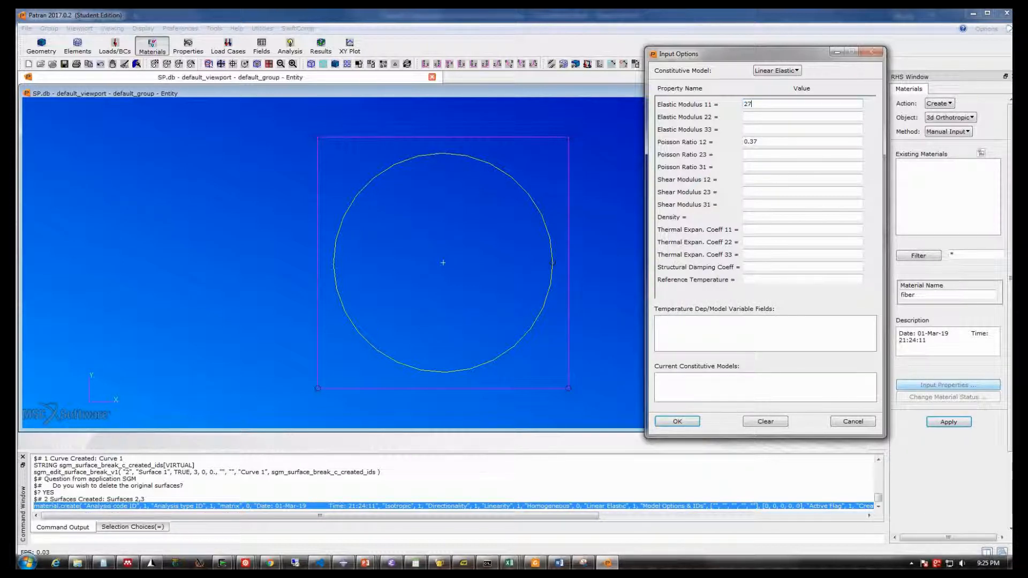
type("6000")
key("Tab")
type("19500")
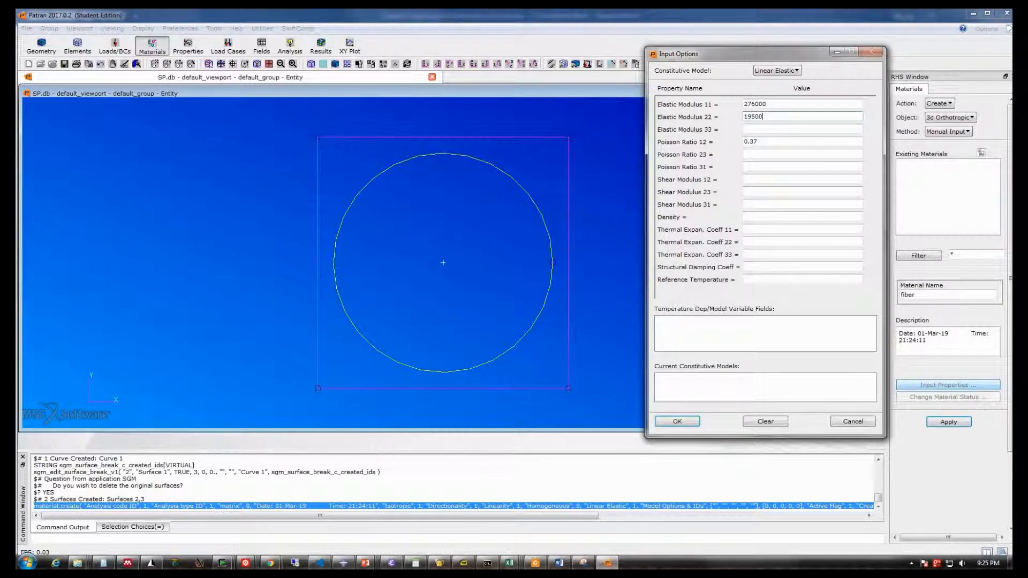
key("Tab")
type("1")
type("500")
key("Tab")
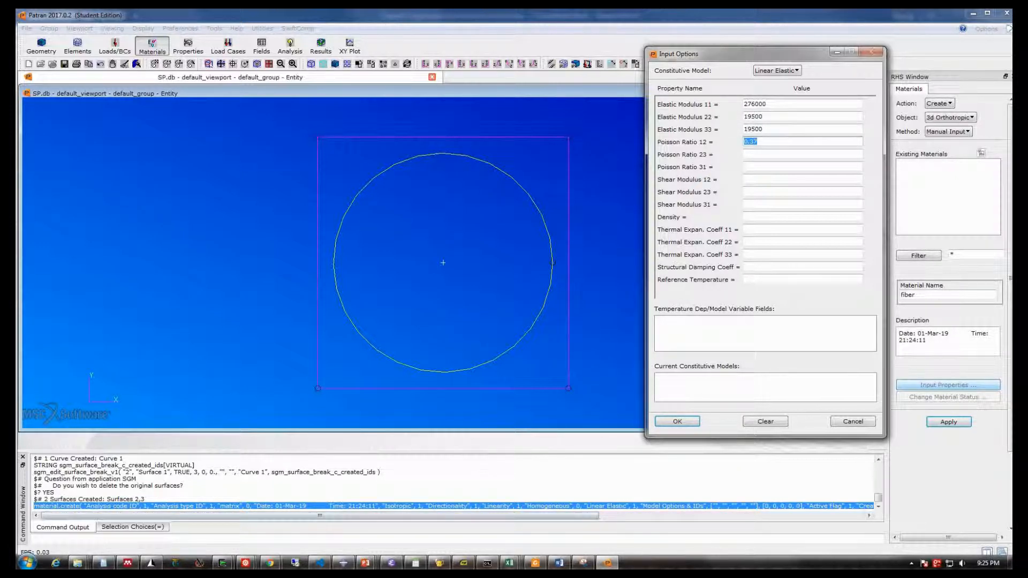
- Recheck the Word tutorial, then in Patran set the fiber's Poisson ratios 12, 23 and 31 to 0.28, 0.7 and 0.02
key("alt+Tab")
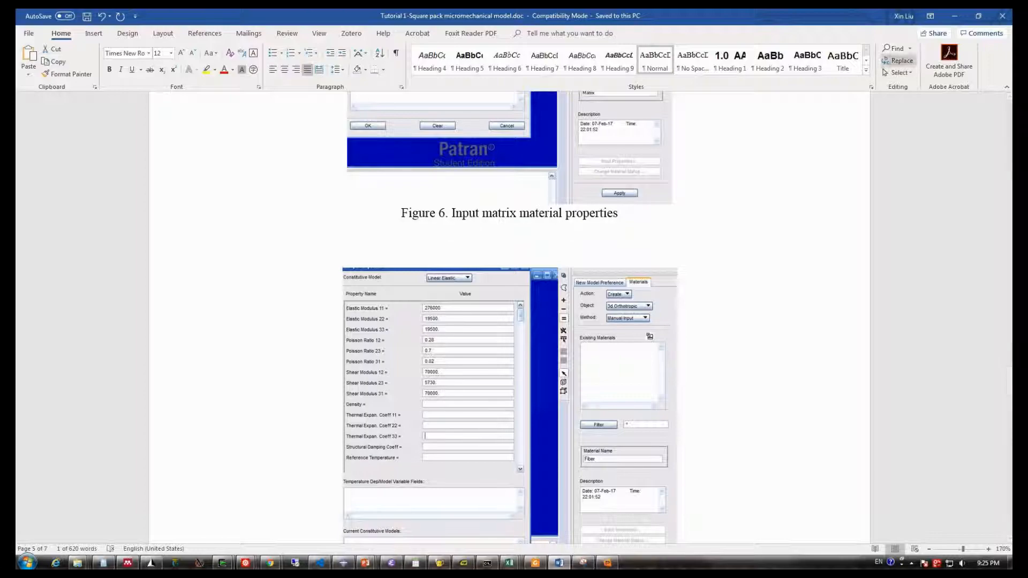
left_click(954, 16)
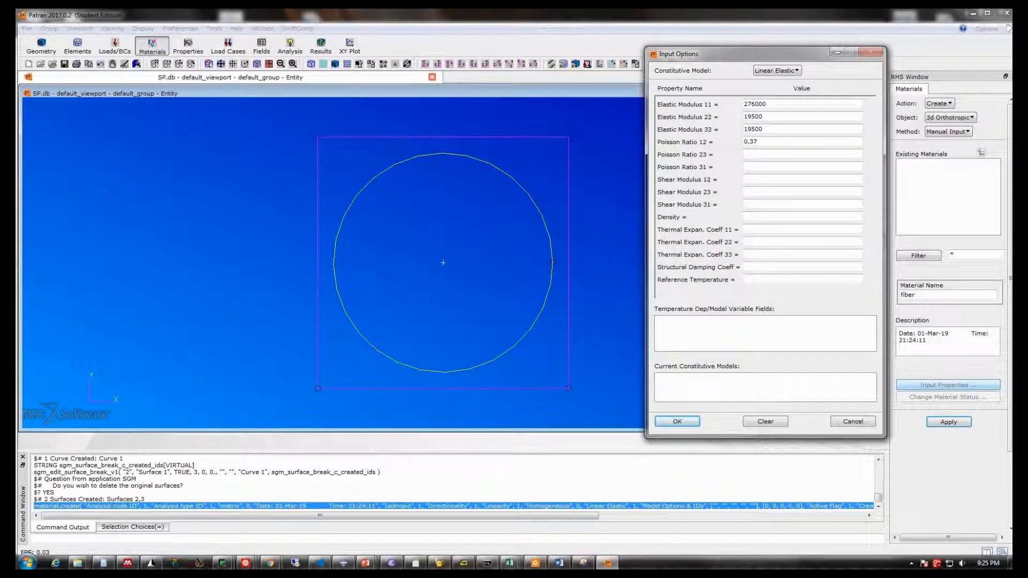
type("28")
key("Tab")
type("0.7")
key("Tab")
type("0.02")
- After checking the Word tutorial, set the fiber's shear moduli 12, 23 and 31 to 70000, 5730 and 70000 in Patran and create the material
key("alt+Tab")
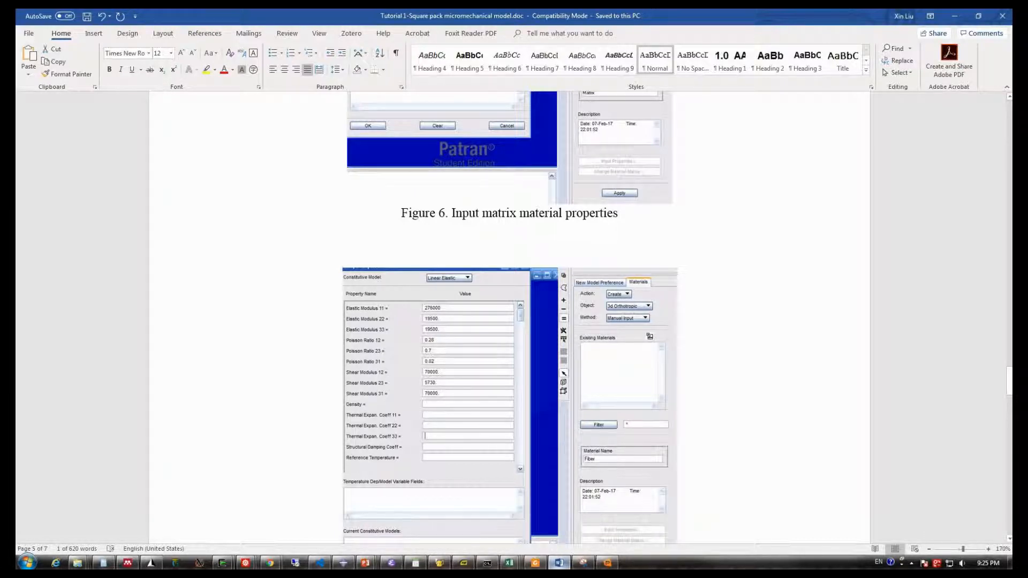
key("alt+Tab")
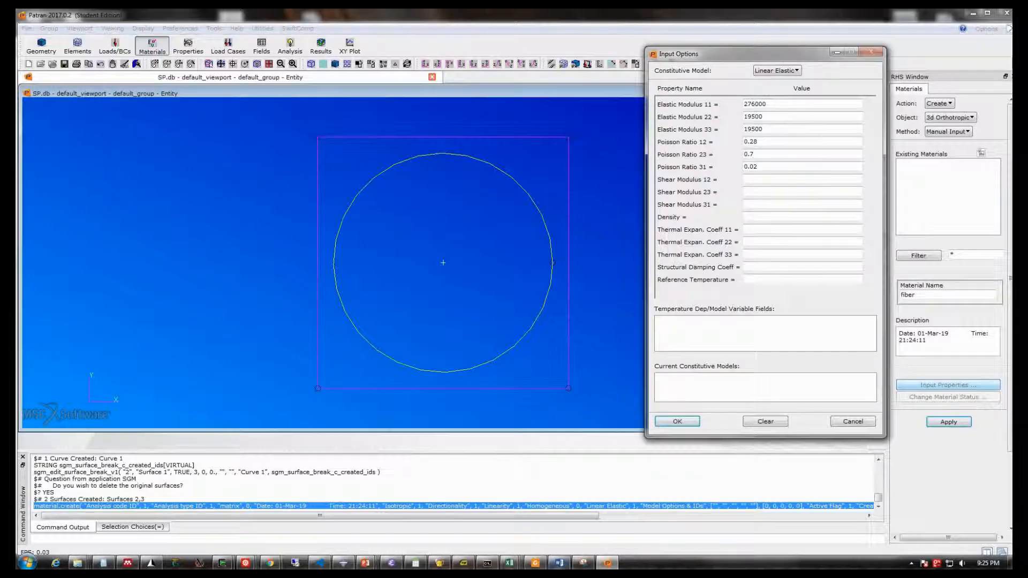
key("Tab")
type("70000")
key("Tab")
type("5730")
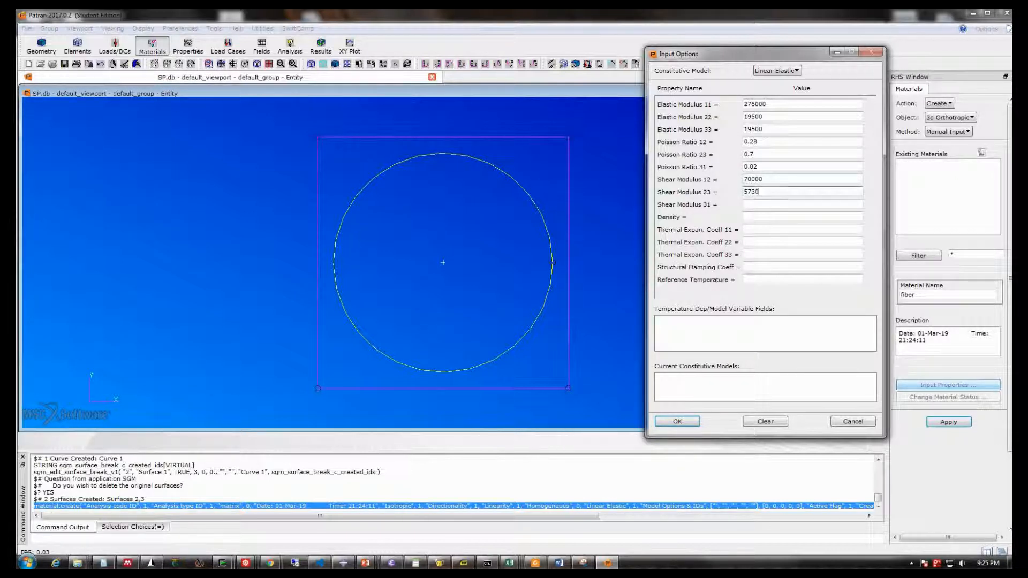
key("Tab")
type("70000")
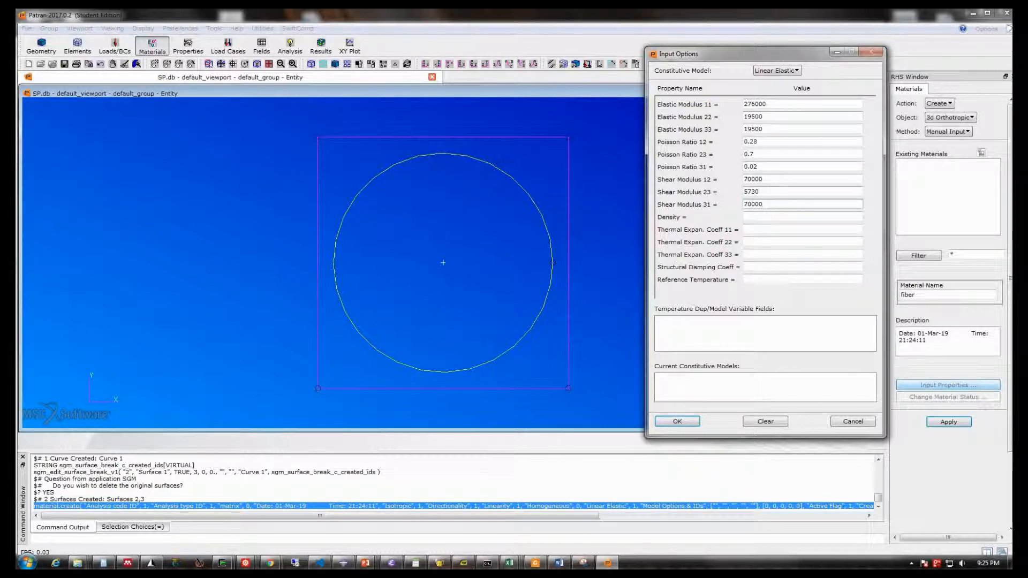
left_click(678, 422)
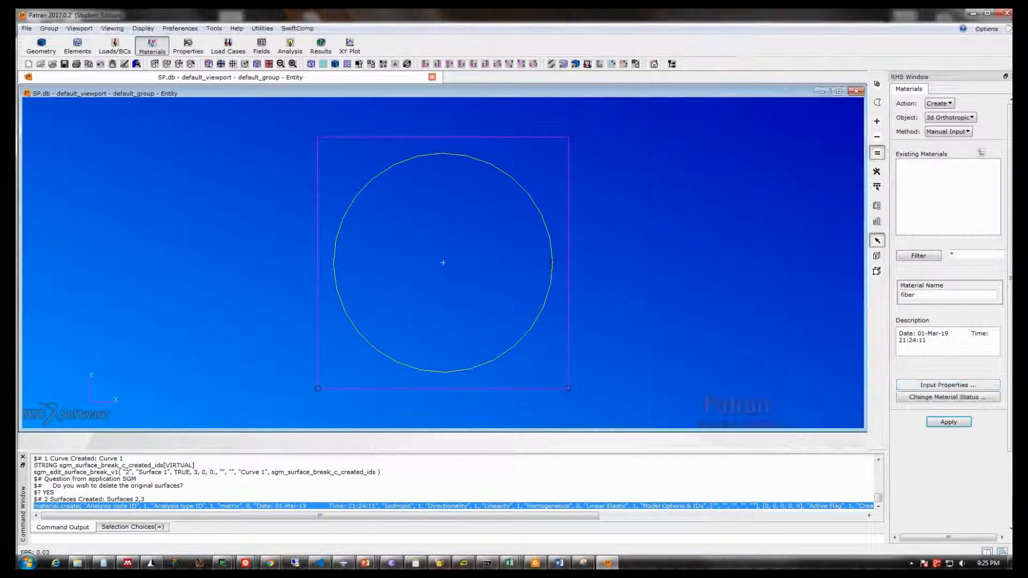
left_click(949, 422)
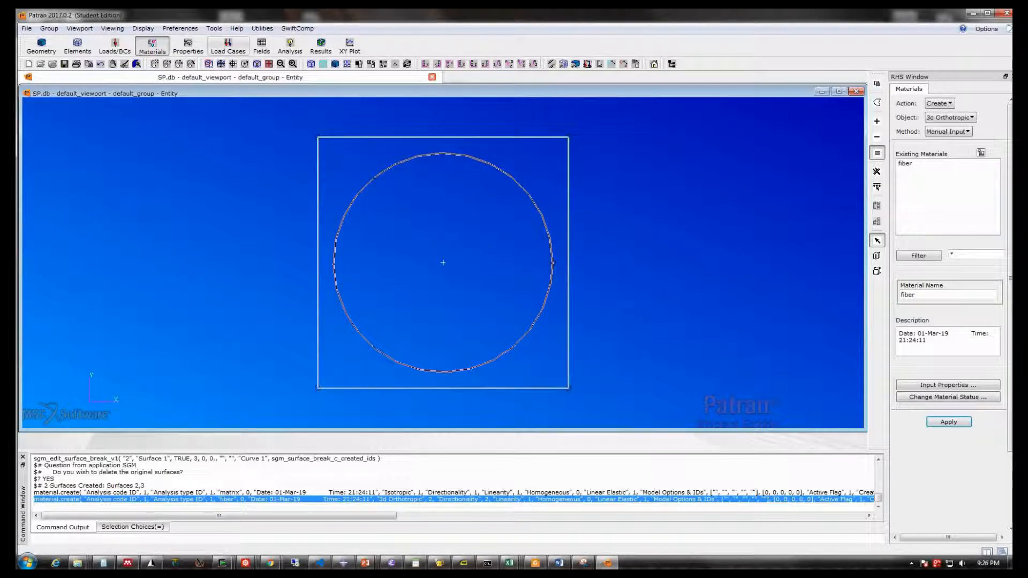
- Start a new 2D element property set named "Matrix" of type 2D Solid
left_click(188, 46)
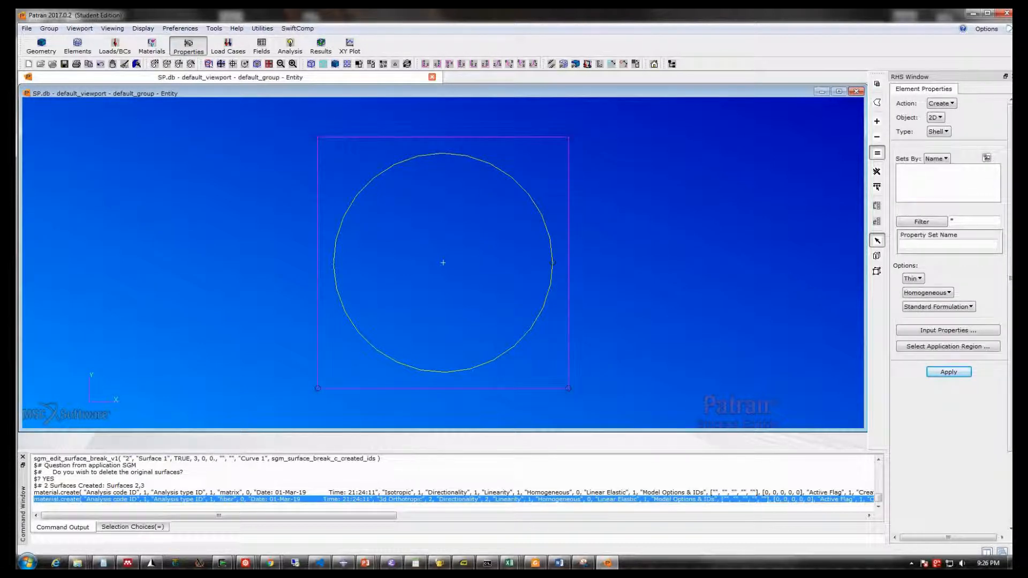
type("Matrix")
left_click(939, 131)
left_click(957, 167)
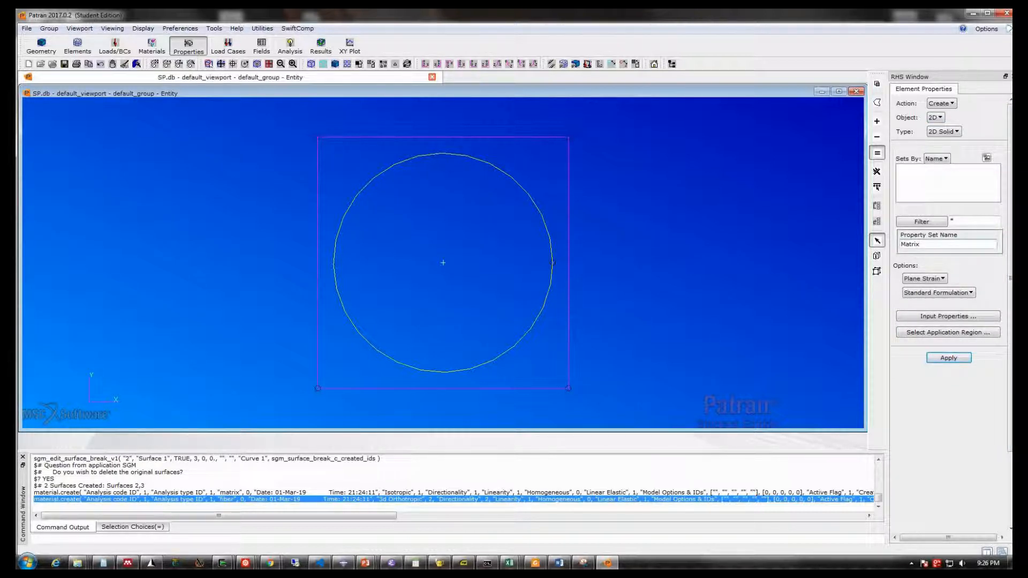
- Assign the existing matrix material to the Matrix property set's input properties
left_click(948, 316)
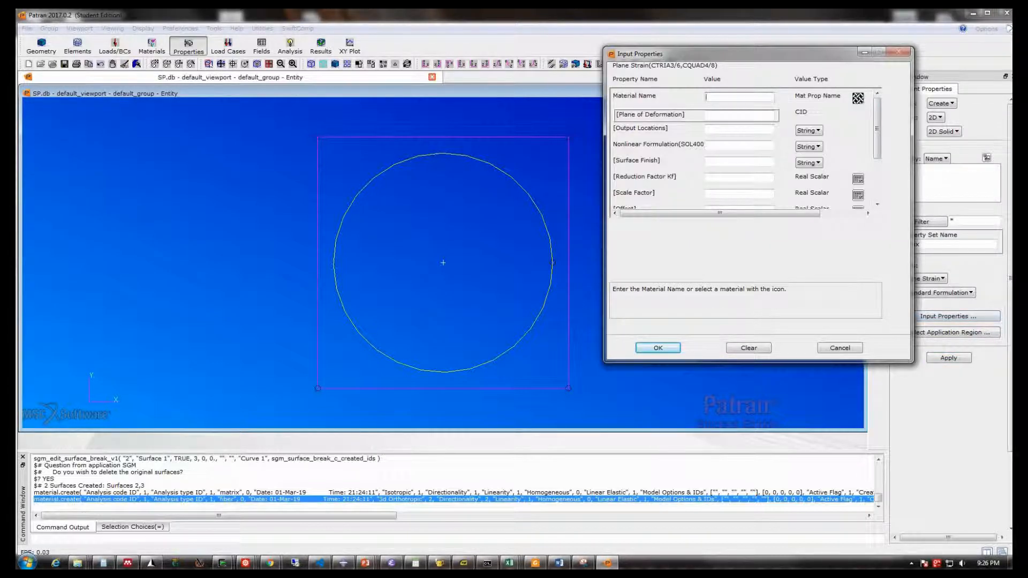
left_click(858, 98)
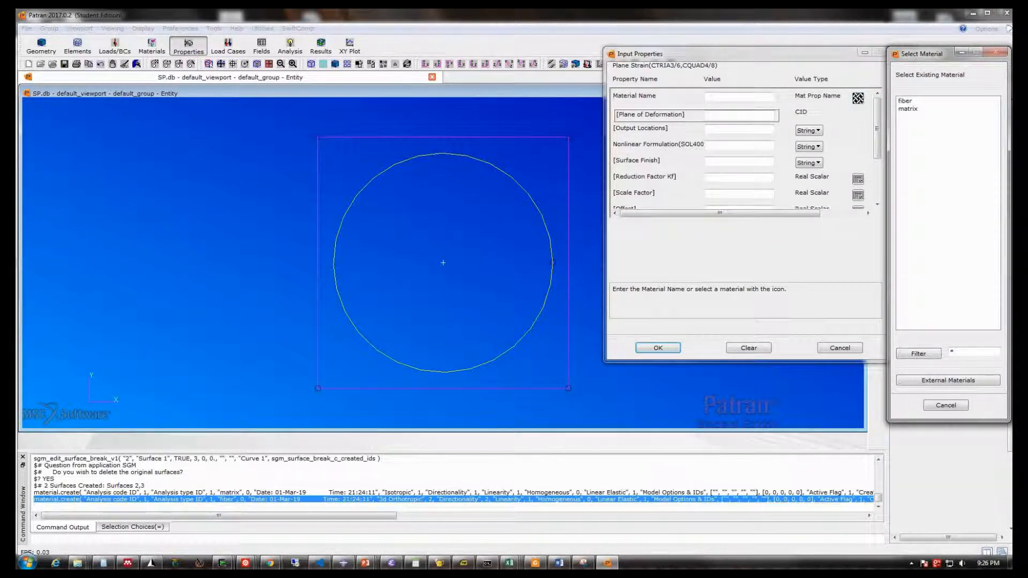
left_click(908, 109)
left_click(658, 348)
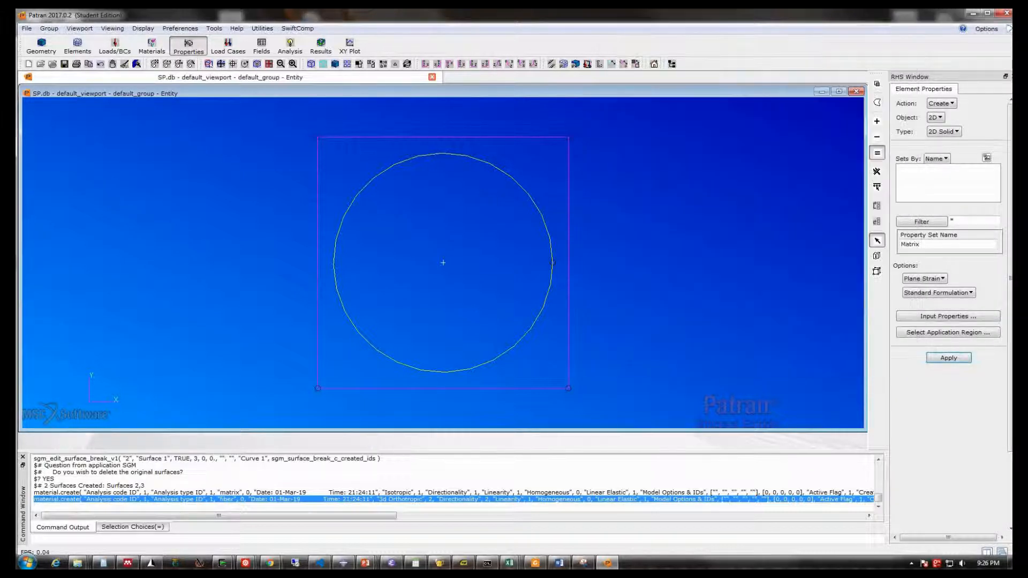
- Set the outer matrix surface, Surface 2, as the Matrix property set's application region and create the set
left_click(948, 332)
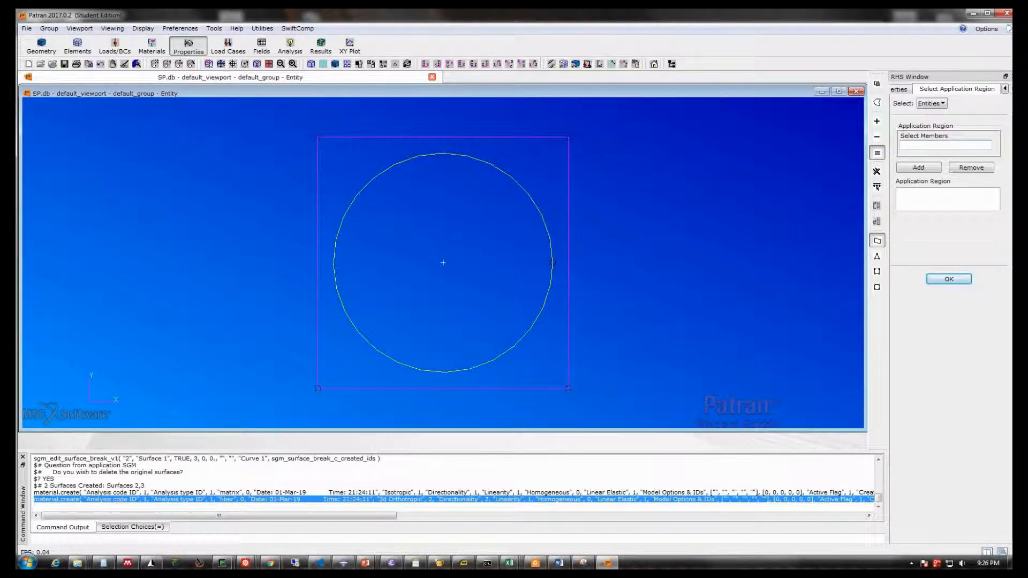
left_click(553, 263)
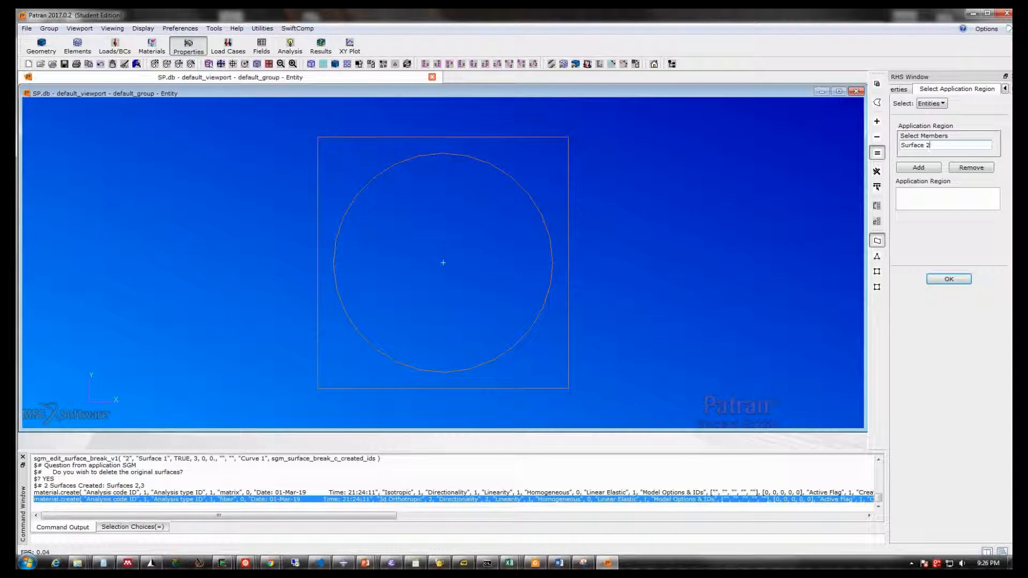
left_click(918, 168)
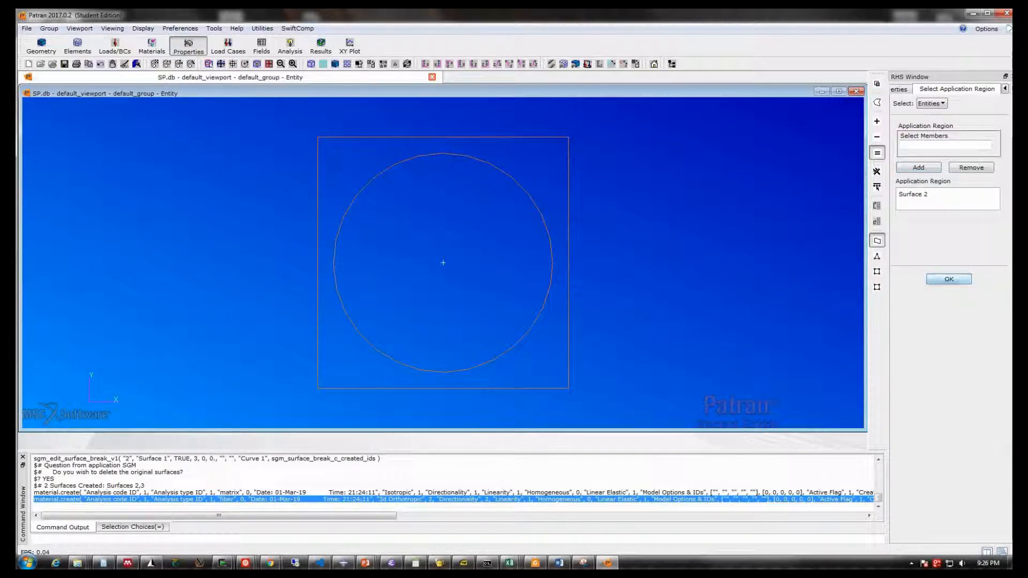
left_click(949, 279)
left_click(949, 358)
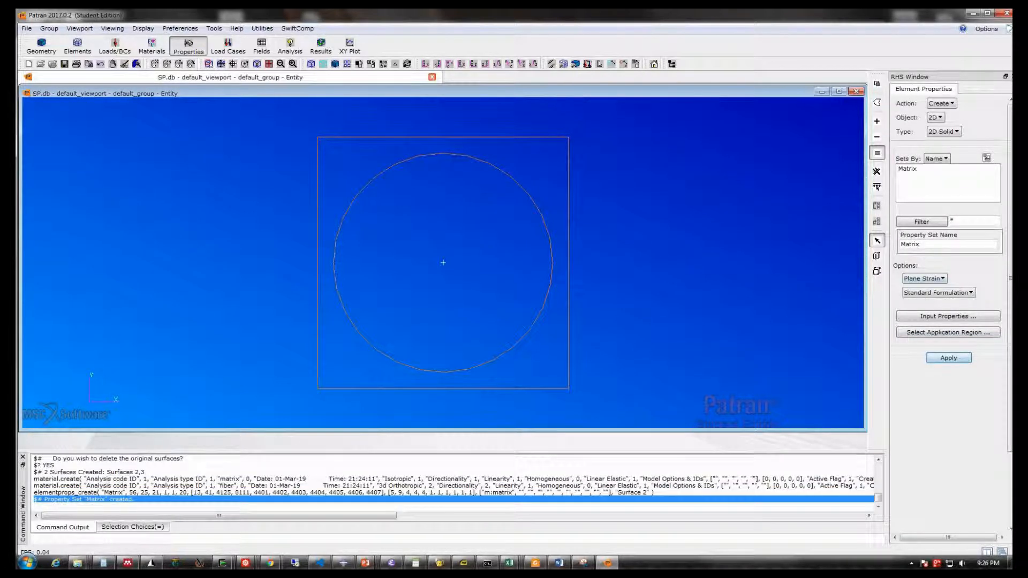
- Name a new 2D Solid property set "fiber" and assign it the existing fiber material
double_click(910, 244)
type("fiber")
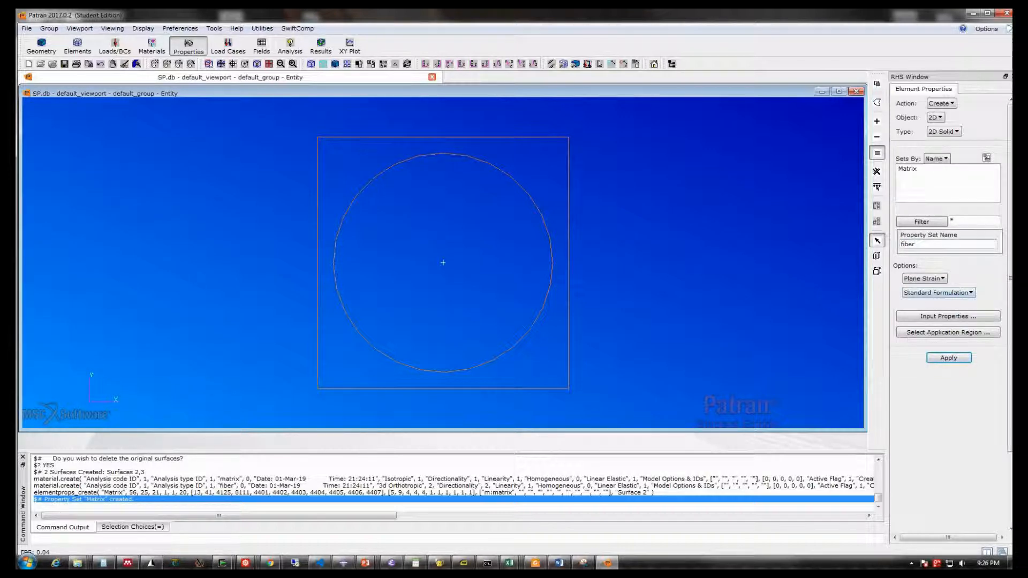
left_click(946, 316)
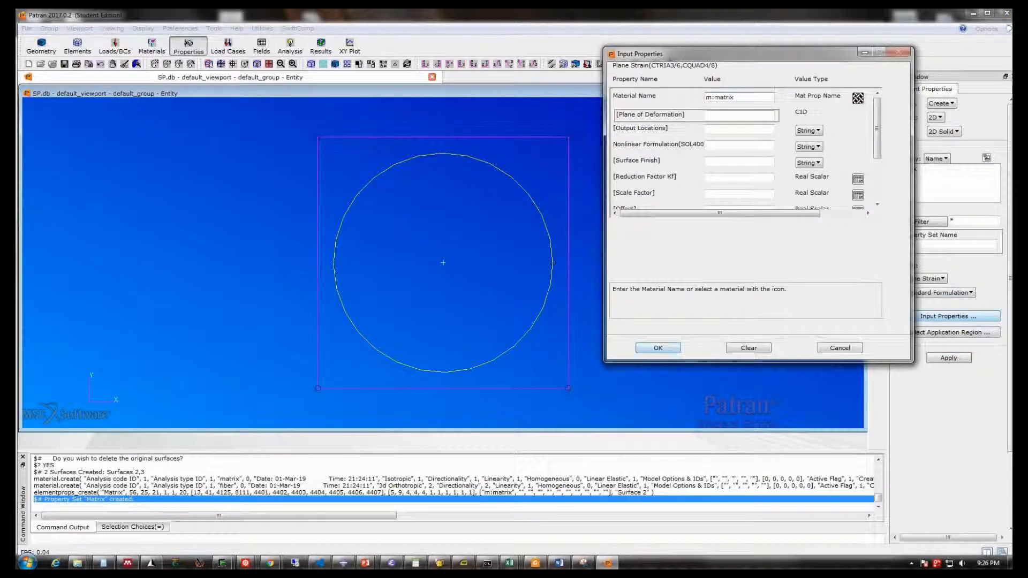
left_click(858, 98)
left_click(905, 100)
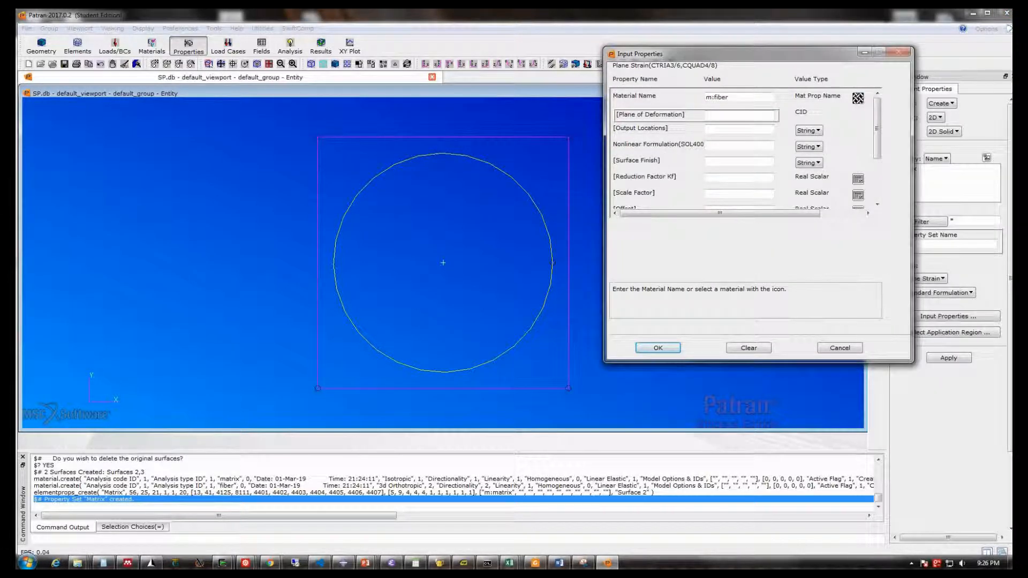
left_click(659, 348)
- Set the circular surface, Surface 3, as the fiber property set's application region and create the set
left_click(948, 333)
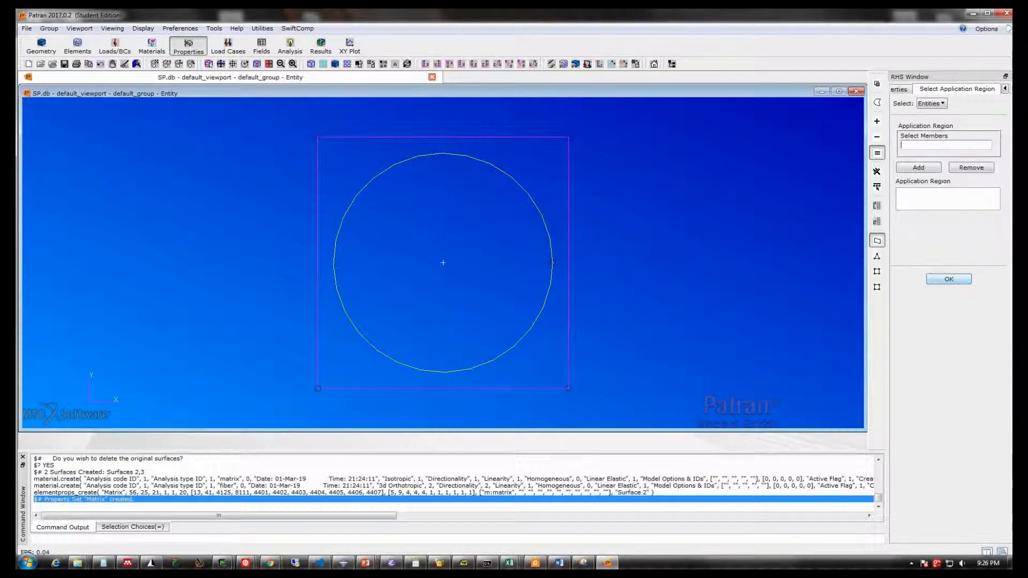
left_click(493, 268)
left_click(919, 167)
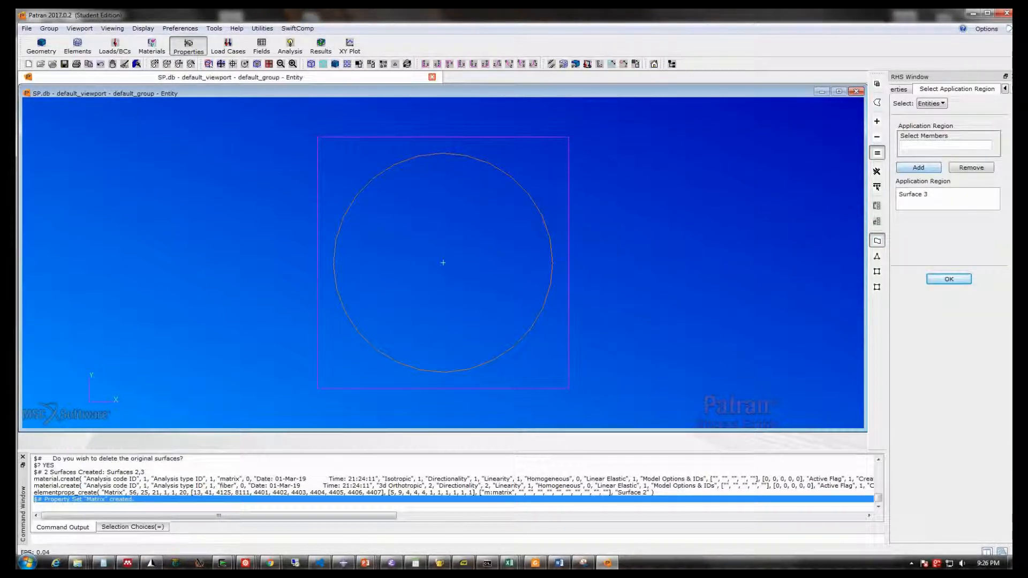
left_click(949, 279)
left_click(949, 358)
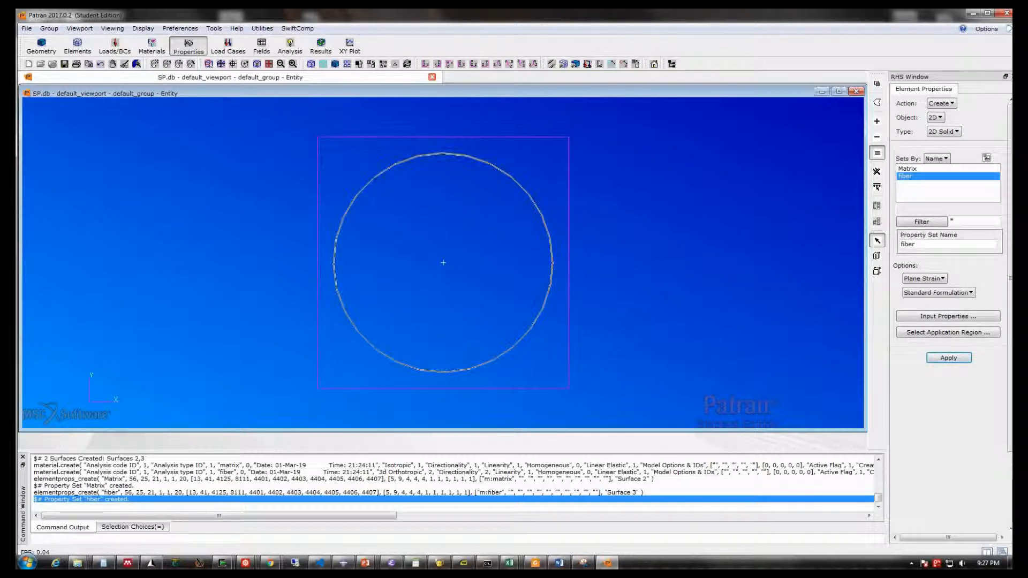
- Create uniform mesh seeds of 20 elements on each of the square's four edges
left_click(77, 46)
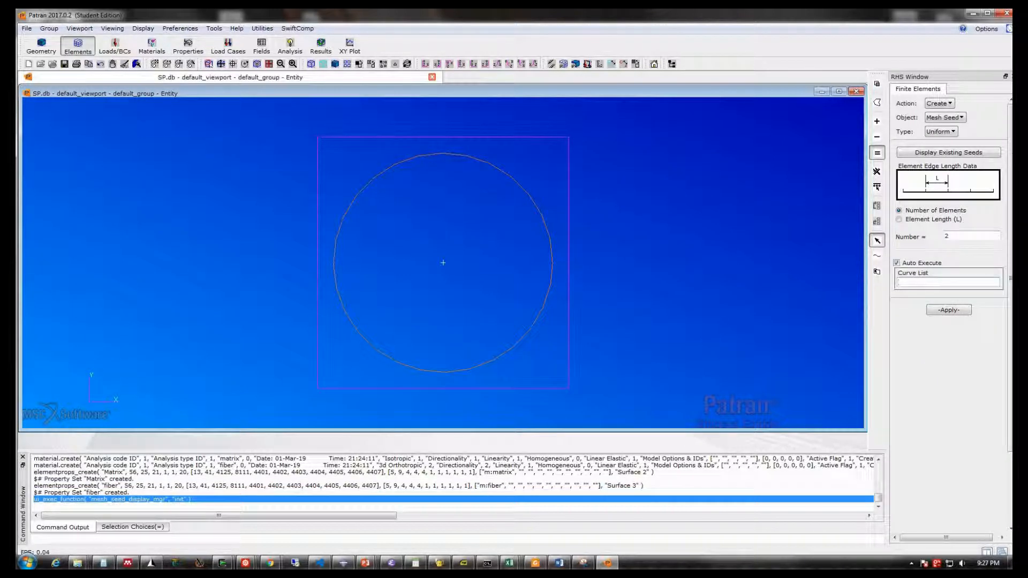
double_click(947, 236)
key("BackSpace")
type("20")
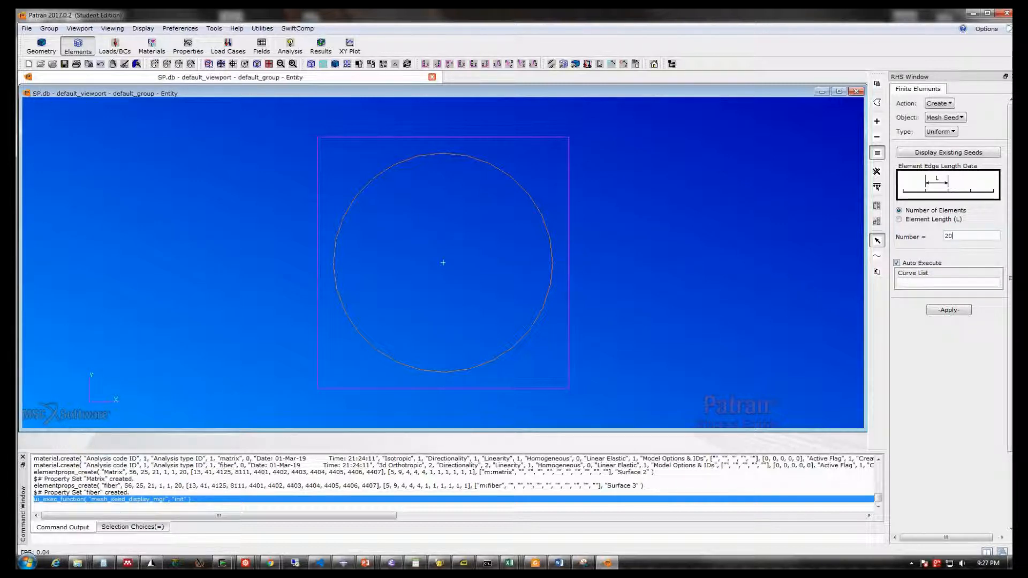
left_click_drag(610, 159, 561, 126)
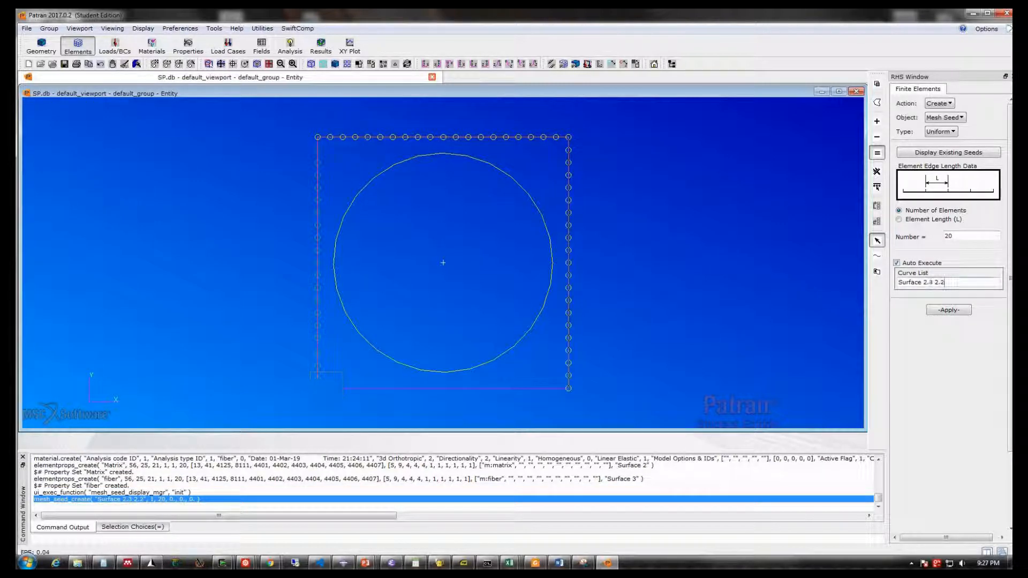
left_click_drag(343, 372, 310, 397)
- Create a uniform mesh seed of 80 elements on the fiber circle, Curve 1
double_click(948, 236)
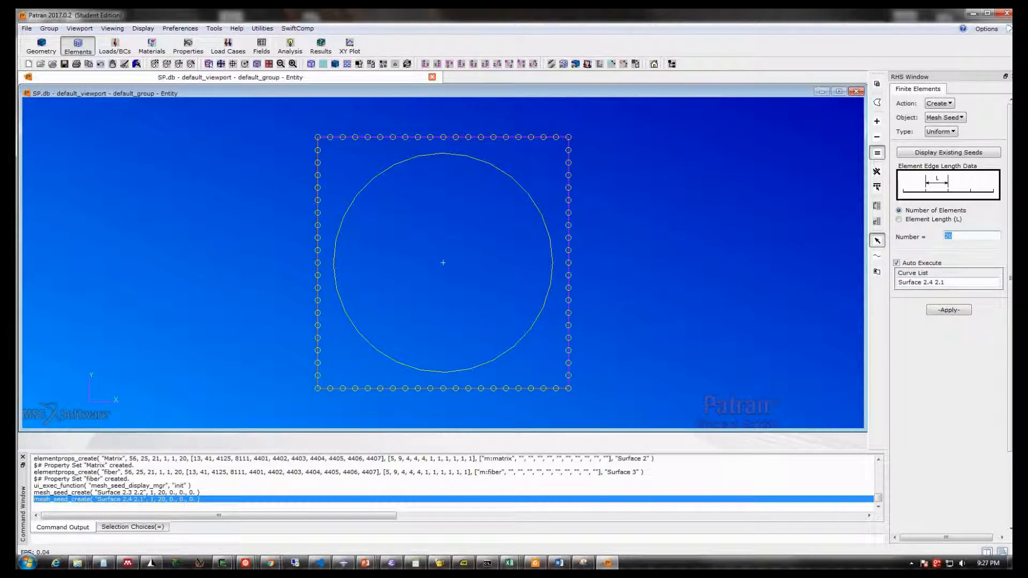
type("80")
left_click(553, 250)
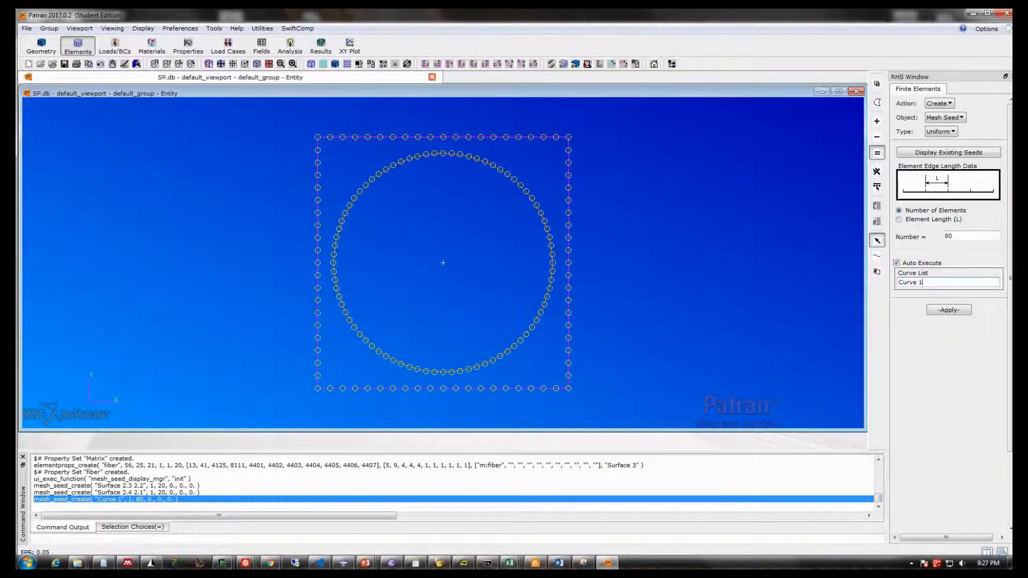
- Mesh the fiber and matrix surfaces, Surface 3 and Surface 2, with Tria elements, the Paver mesher and Tria3 topology
left_click(946, 117)
left_click(938, 154)
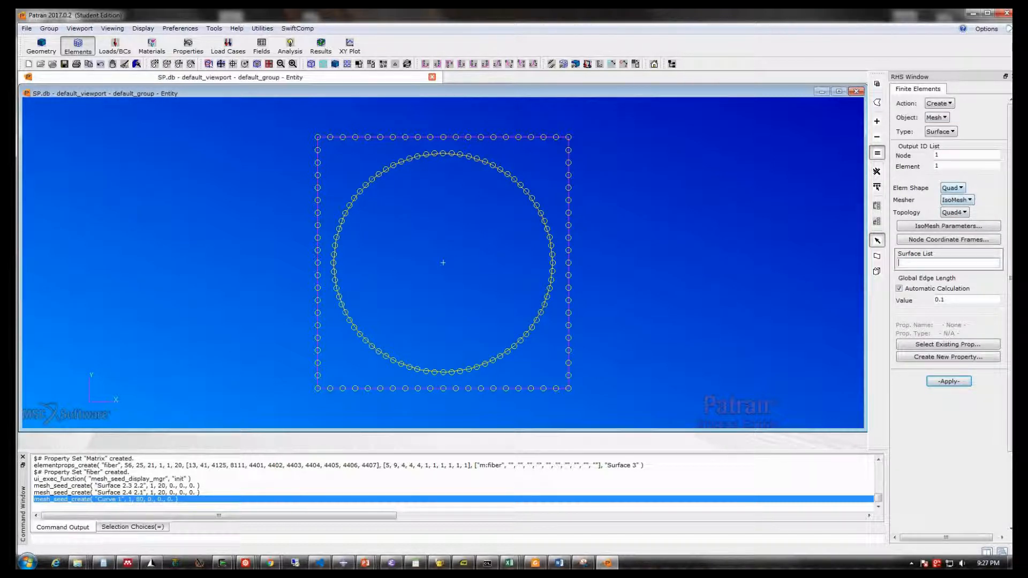
left_click(953, 188)
left_click(950, 199)
left_click(957, 200)
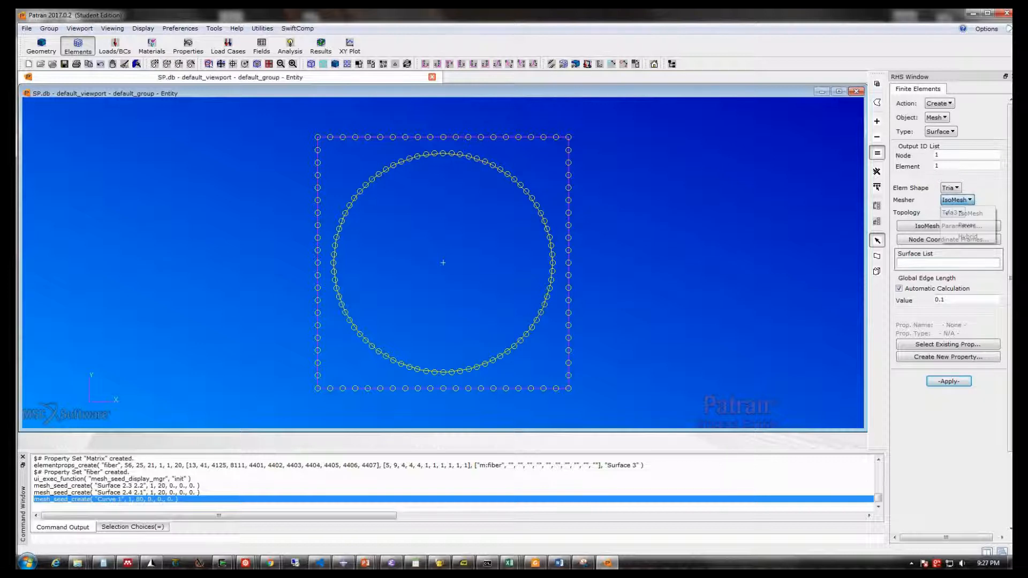
left_click(964, 224)
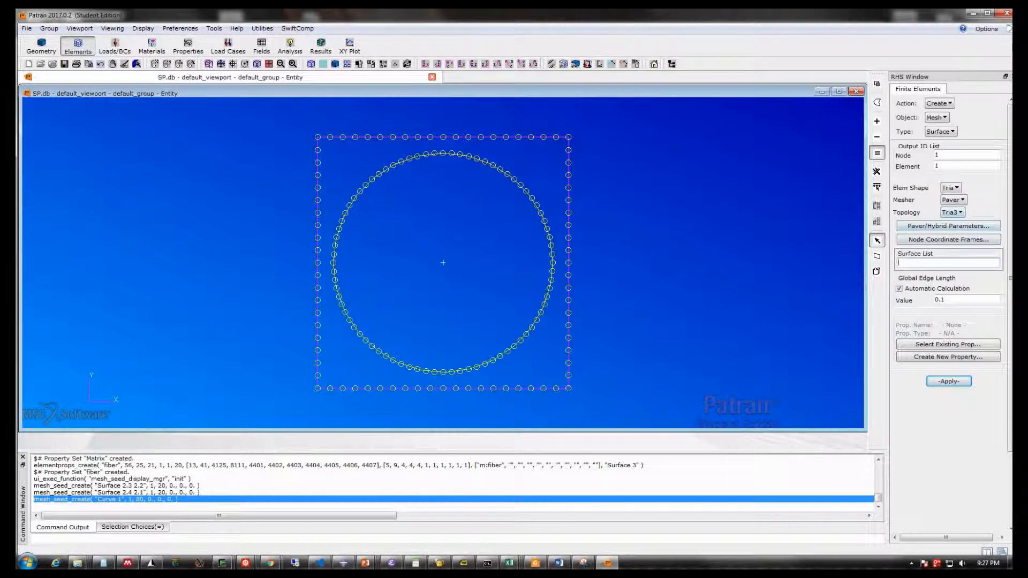
left_click(514, 252)
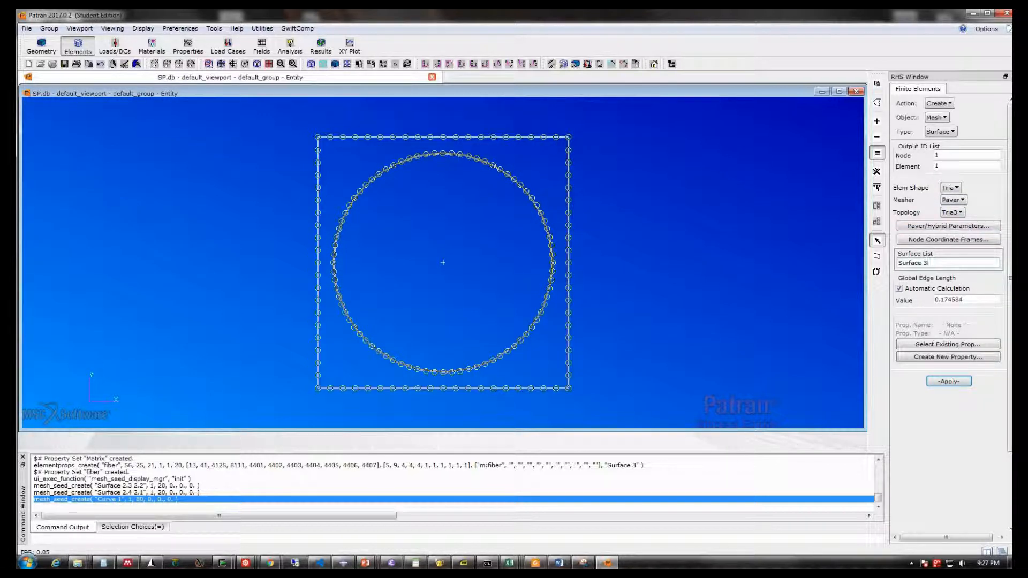
left_click(541, 156, "shift")
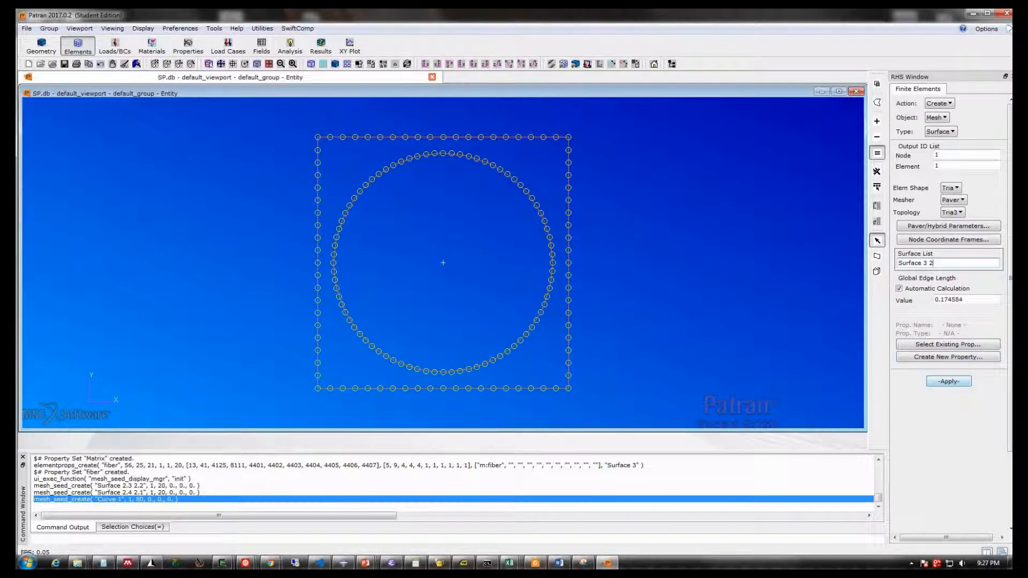
left_click(949, 381)
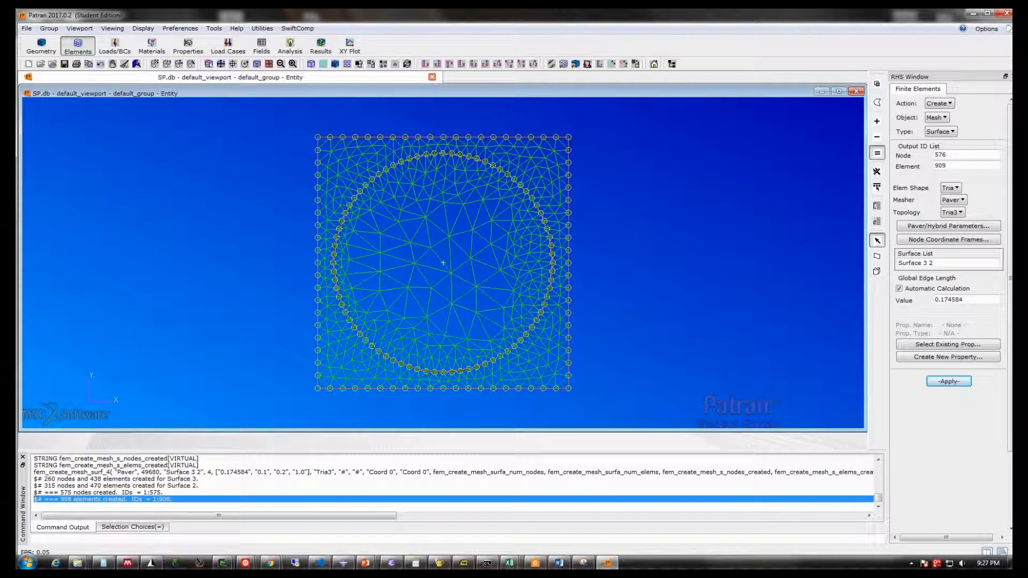
- Run SwiftComp solid homogenization with Elastic analysis and Global elemental orientation, overwriting the existing file, and close the effective properties file
left_click(298, 28)
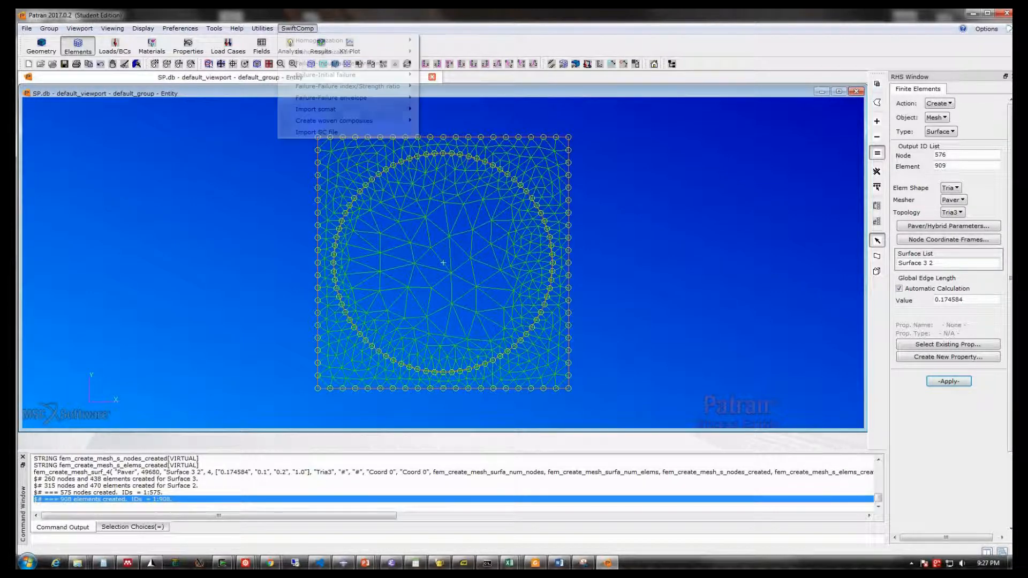
mouse_move(319, 41)
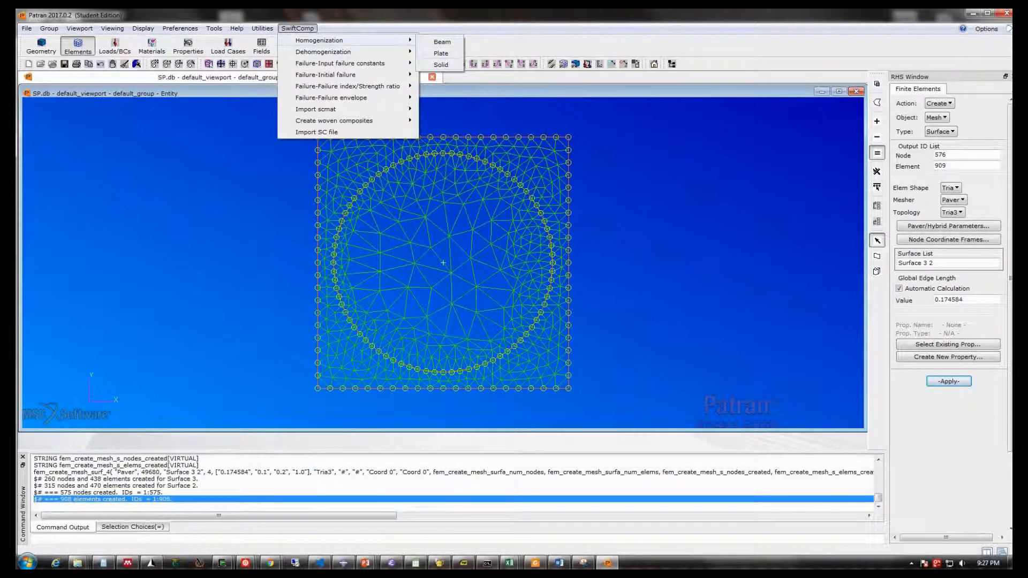
left_click(442, 64)
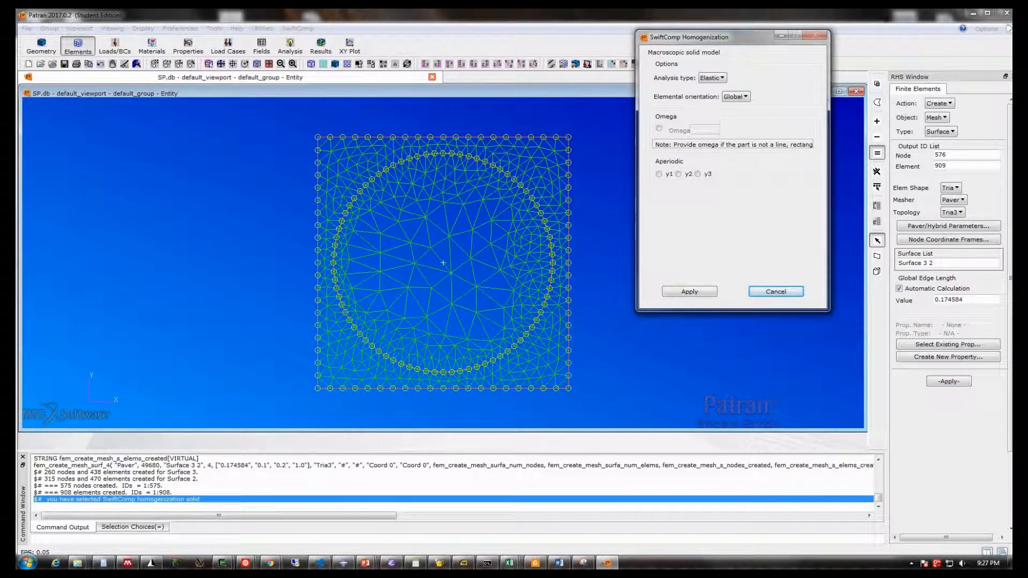
left_click(737, 97)
left_click(736, 97)
left_click(689, 292)
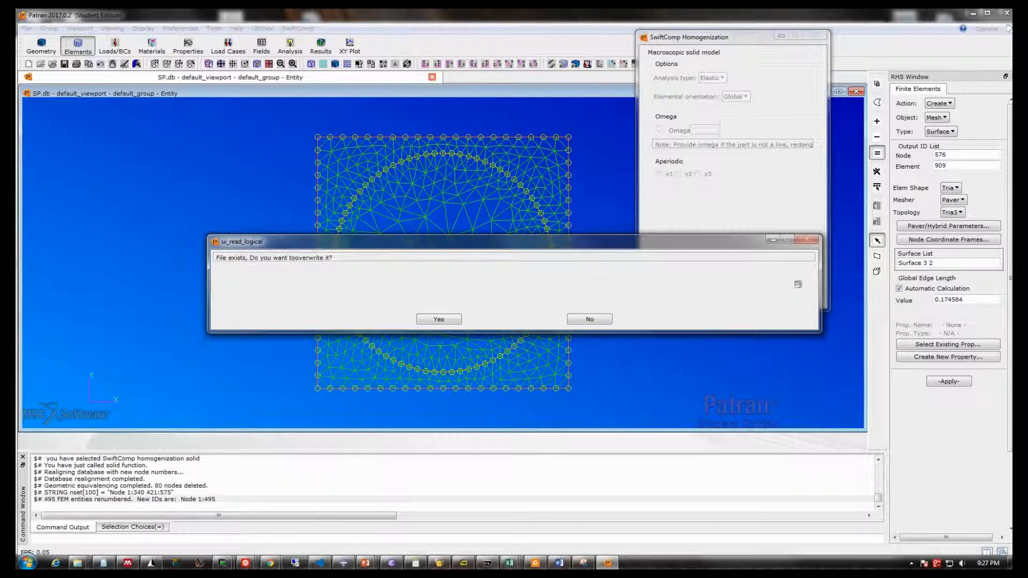
left_click(439, 319)
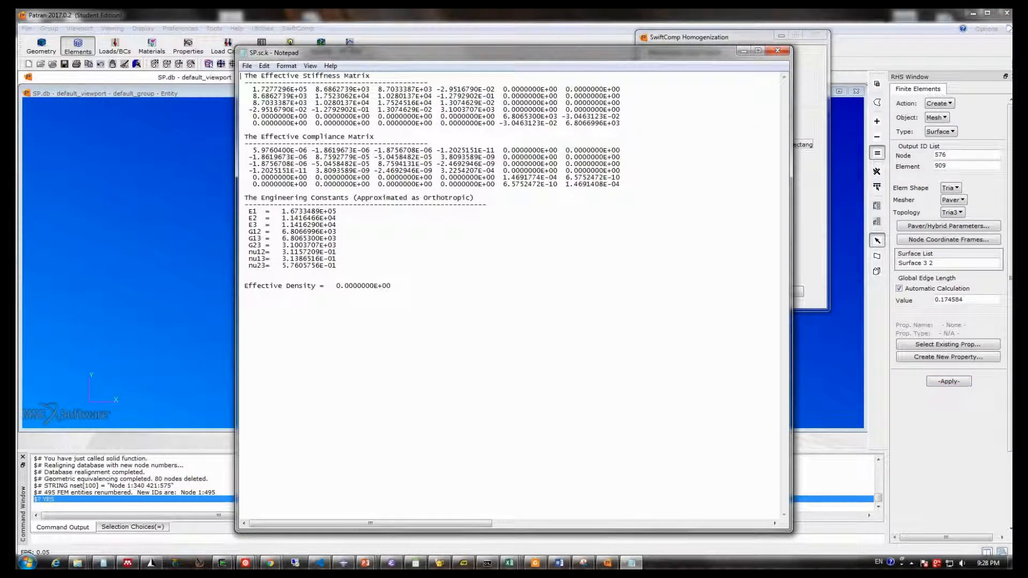
left_click_drag(461, 52, 484, 62)
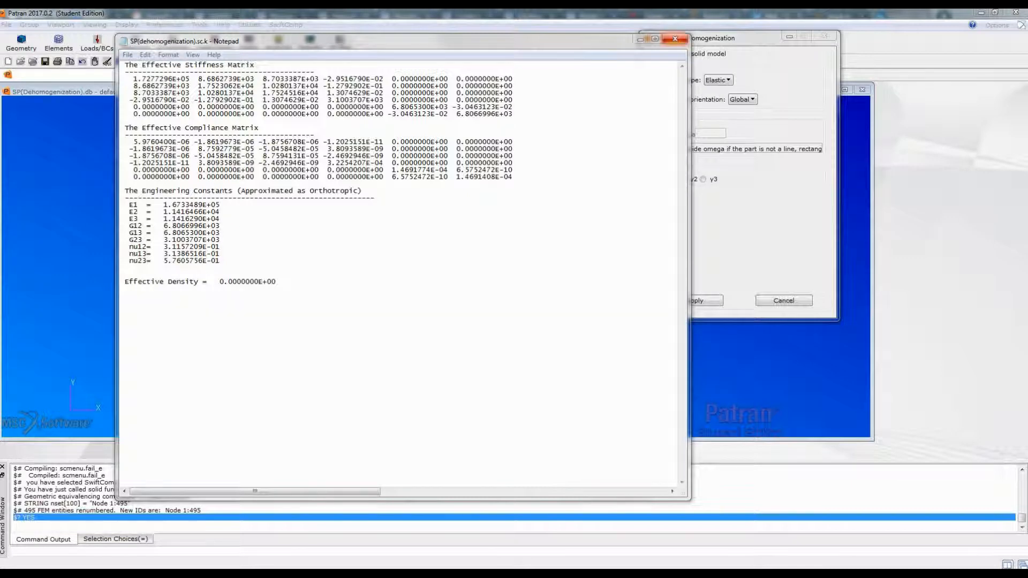
left_click(675, 39)
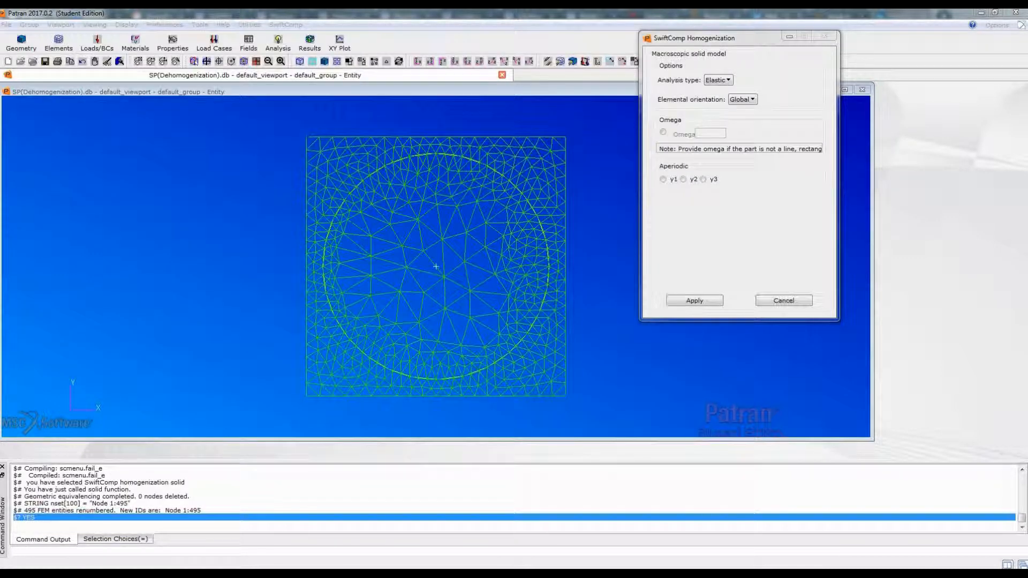
- Run SwiftComp solid dehomogenization with an X strain of 0.01 and an XY engineering strain of 0.005, overwriting the existing file
left_click(286, 24)
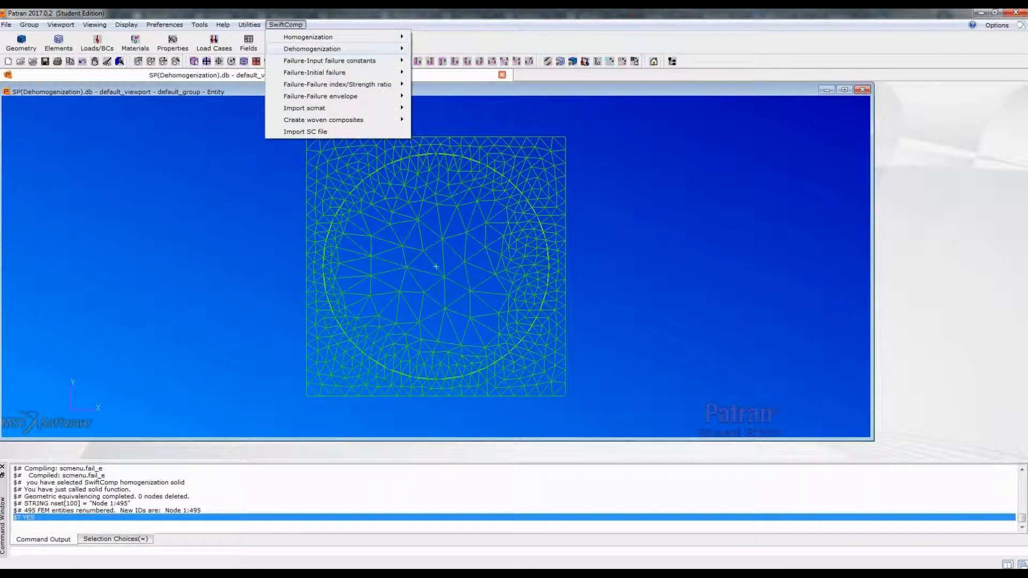
mouse_move(321, 48)
left_click(434, 74)
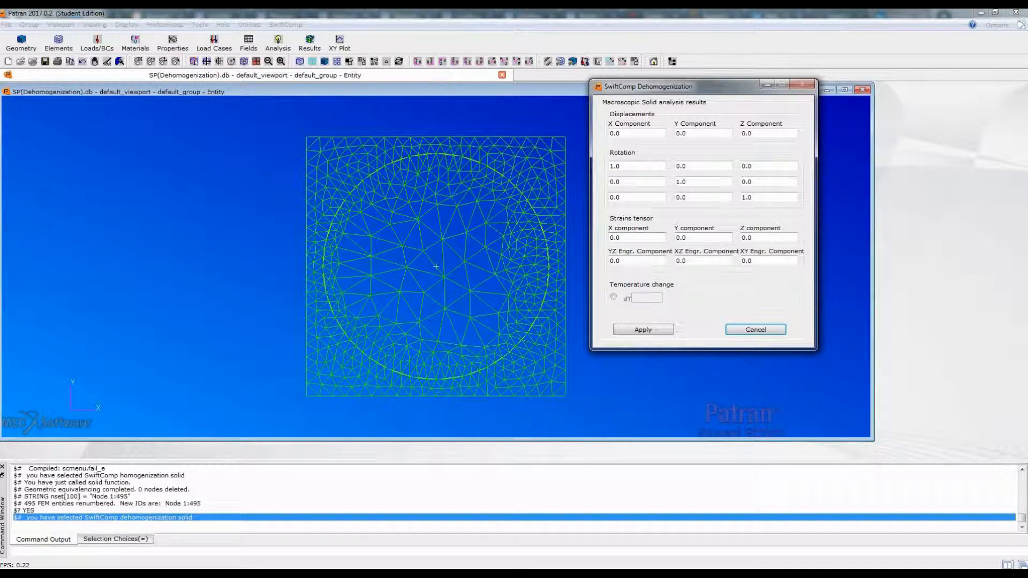
left_click(626, 238)
type("1")
left_click(755, 260)
type("05")
left_click(643, 330)
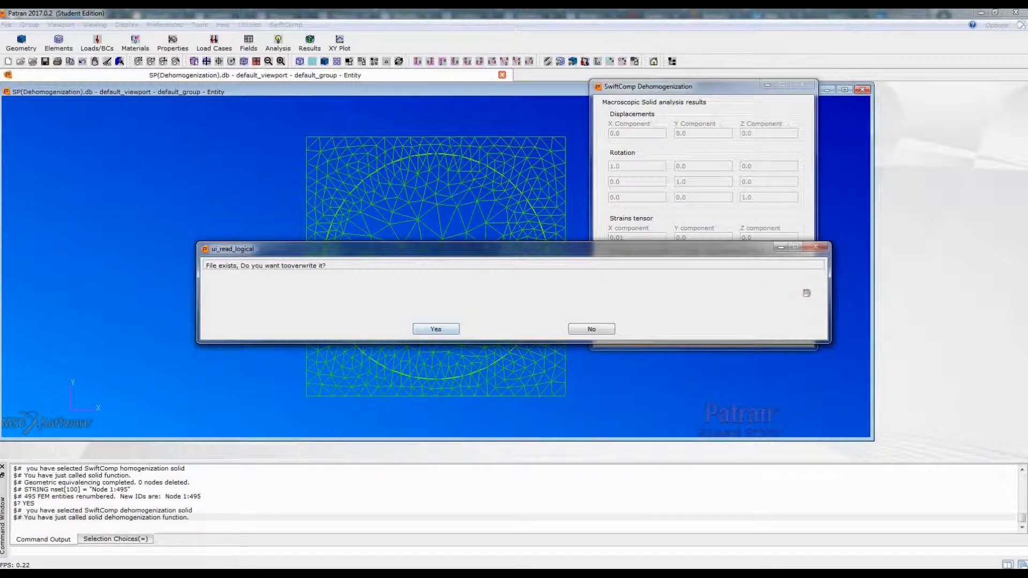
left_click(436, 329)
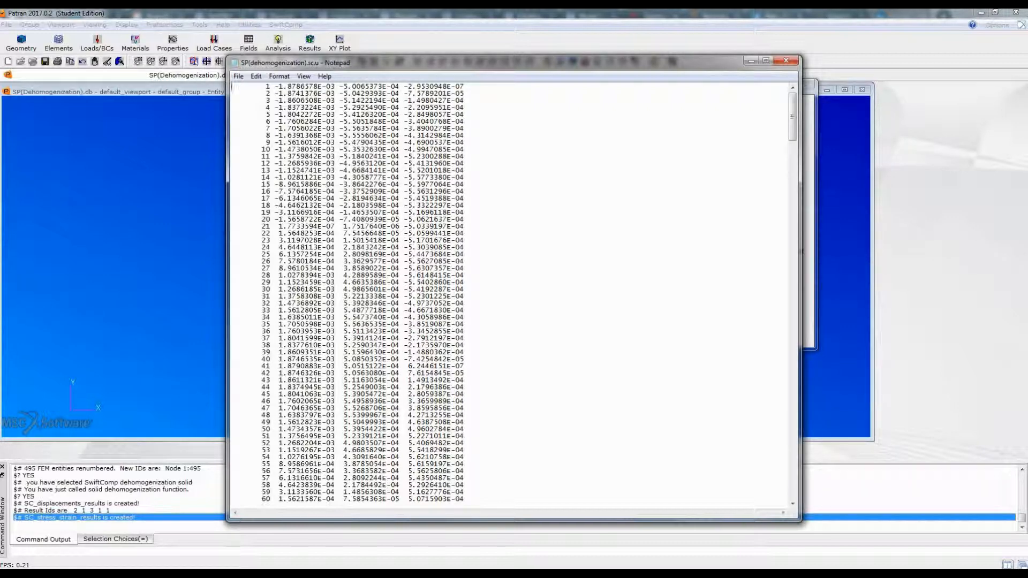
- Look through the nodal displacement results file, then close it and the SwiftComp Dehomogenization form
scroll(511, 292, "down", 8)
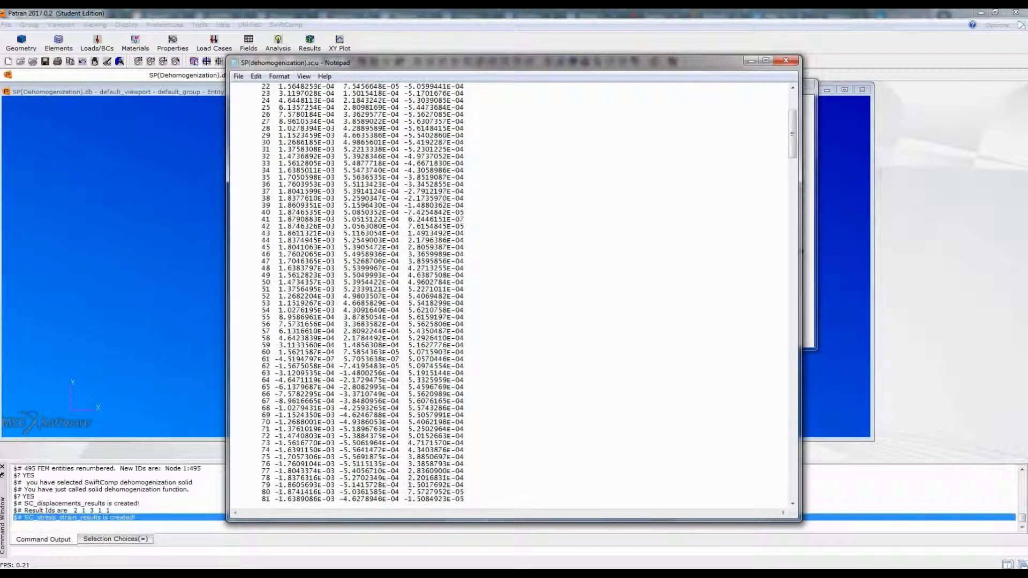
scroll(512, 292, "up", 8)
left_click(787, 60)
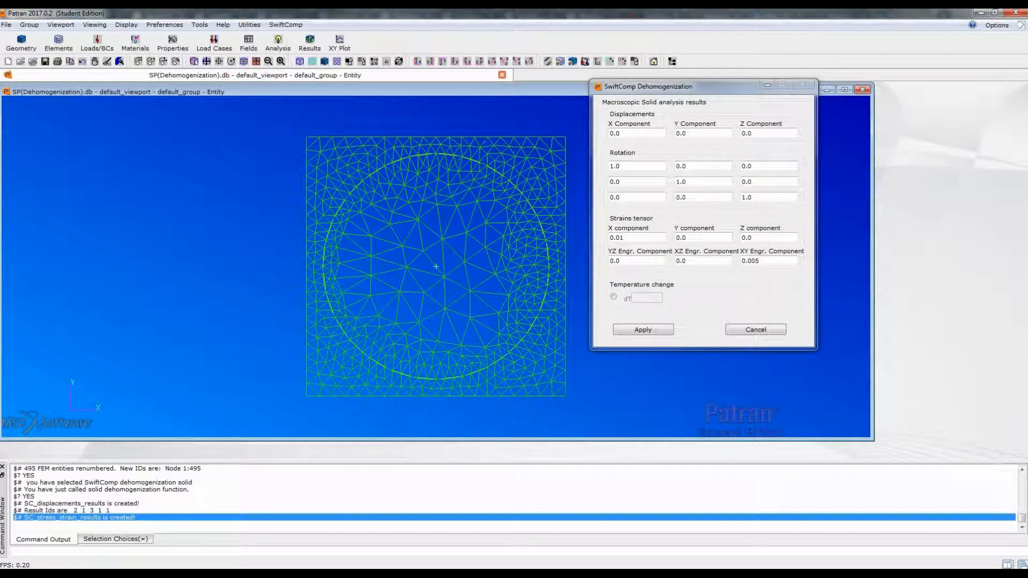
left_click(755, 330)
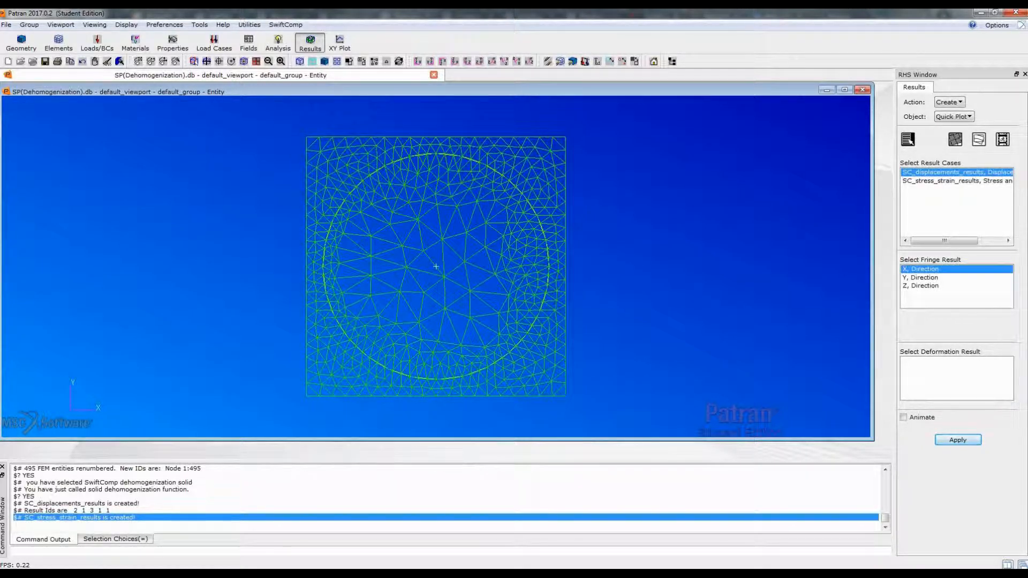
- Plot the X-direction displacement fringe, followed by the Stress S11 fringe from the stress and strain result case
left_click(958, 440)
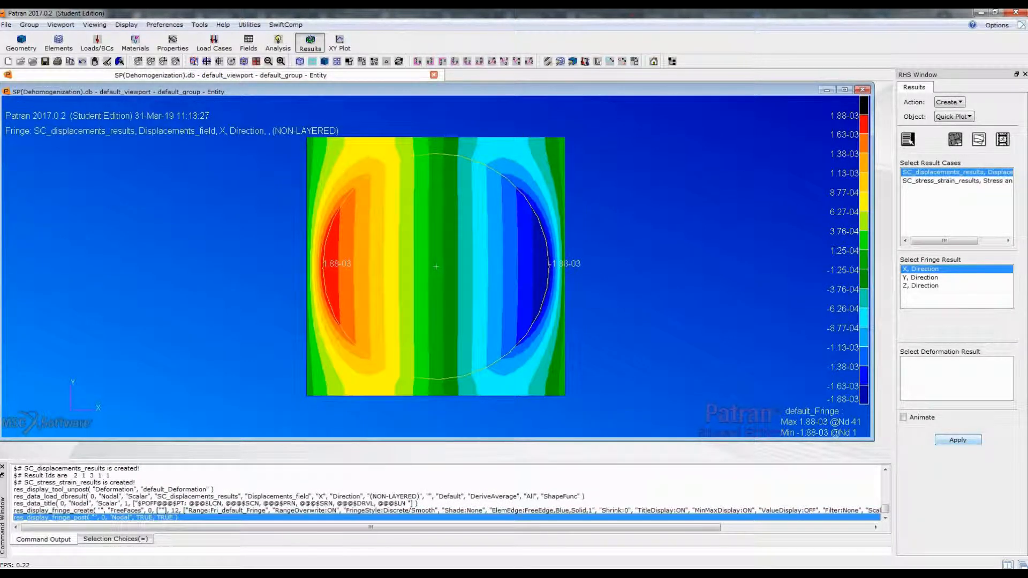
left_click(958, 181)
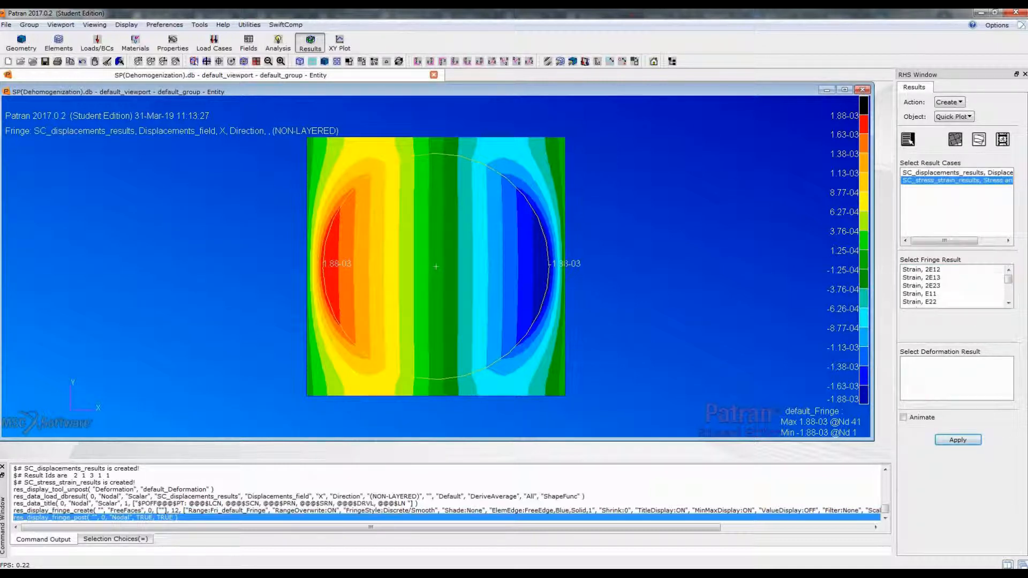
scroll(942, 286, "down", 3)
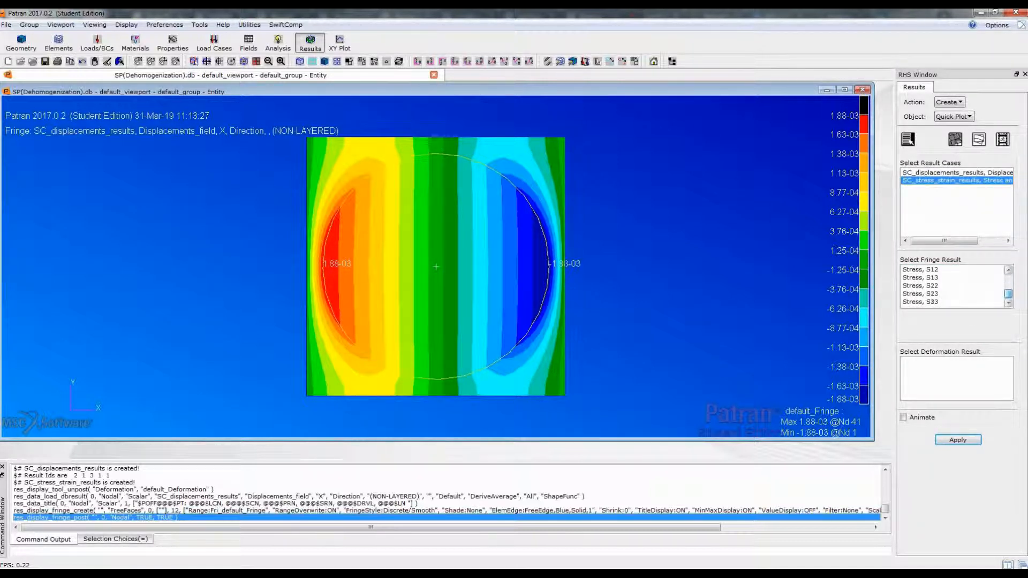
left_click(1008, 270)
left_click(1009, 269)
left_click(952, 277)
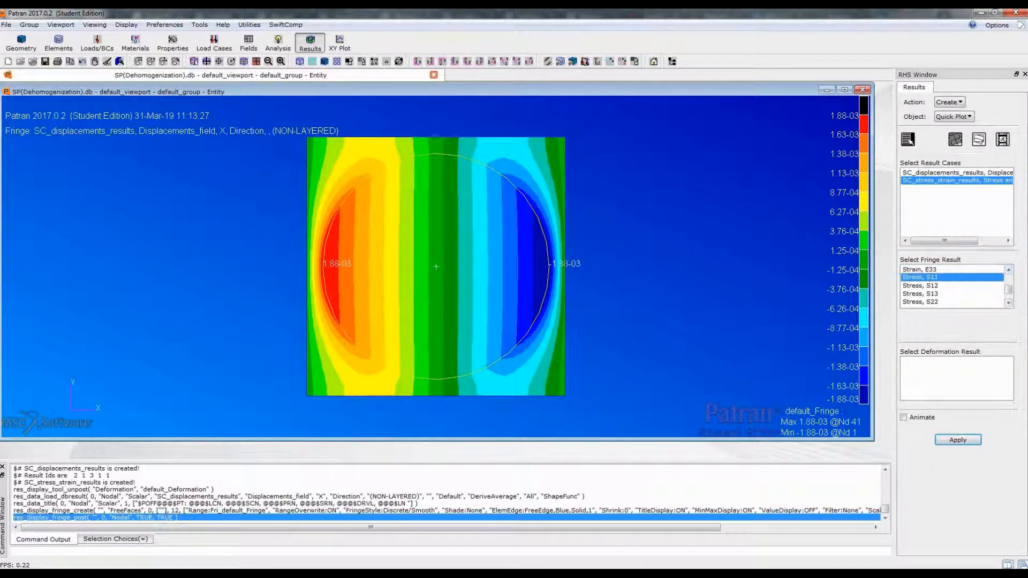
left_click(958, 440)
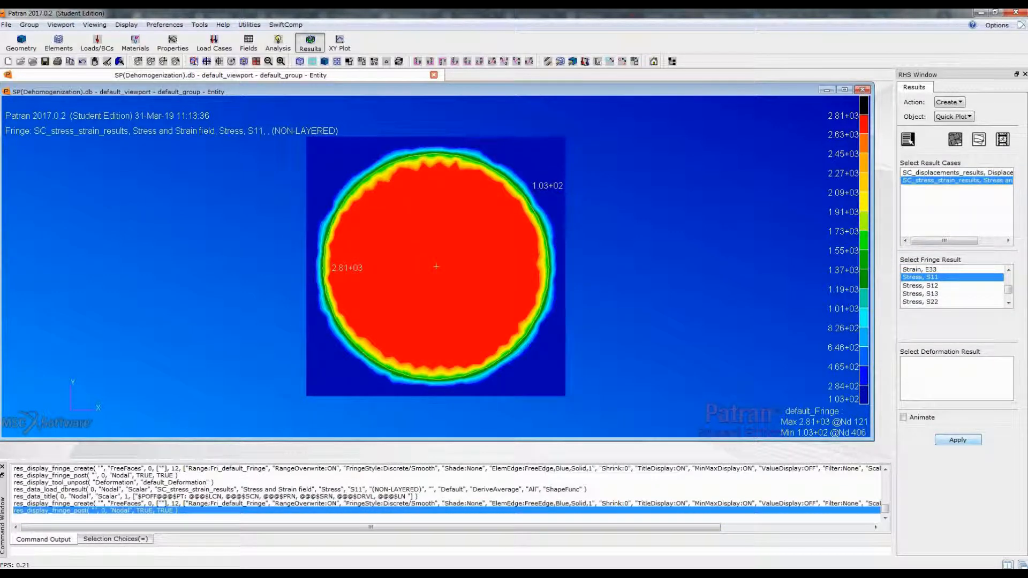
- Plot the shear stress fringes S12 and S13 one after the other on the square pack model
left_click(952, 286)
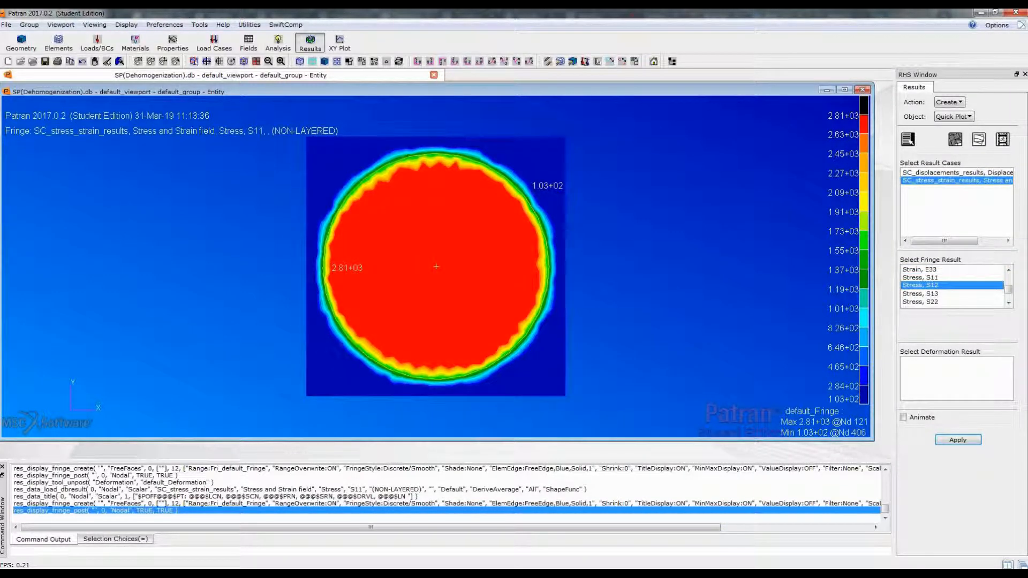
left_click(958, 440)
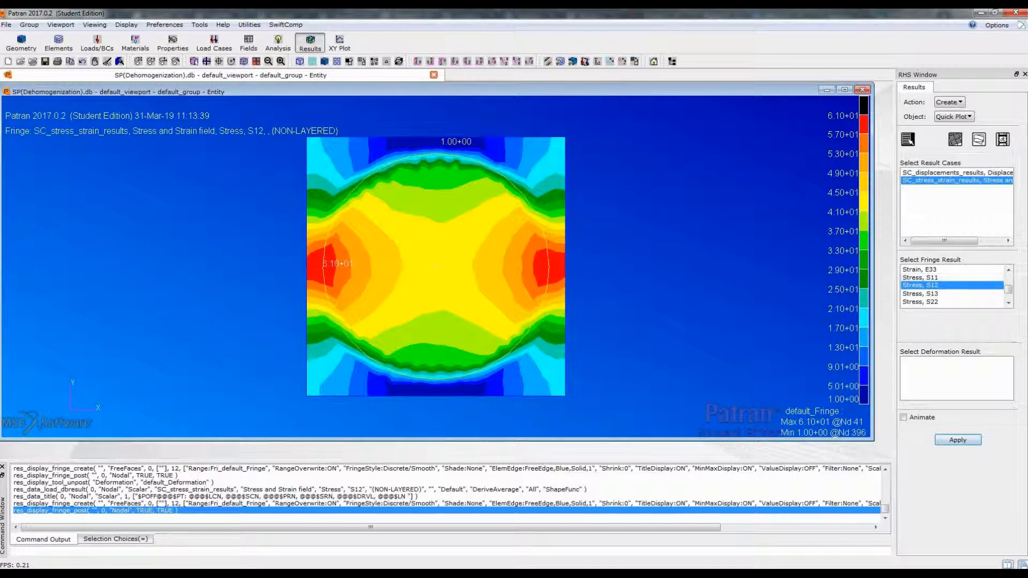
left_click(952, 294)
left_click(958, 439)
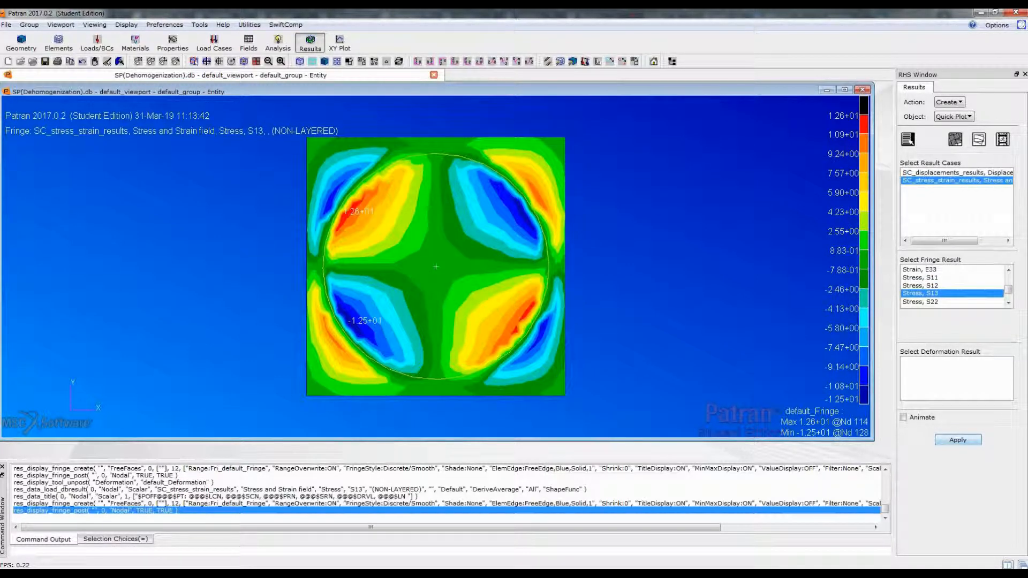
- Plot the Stress S33 fringe from the stress and strain result case
scroll(953, 285, "down", 2)
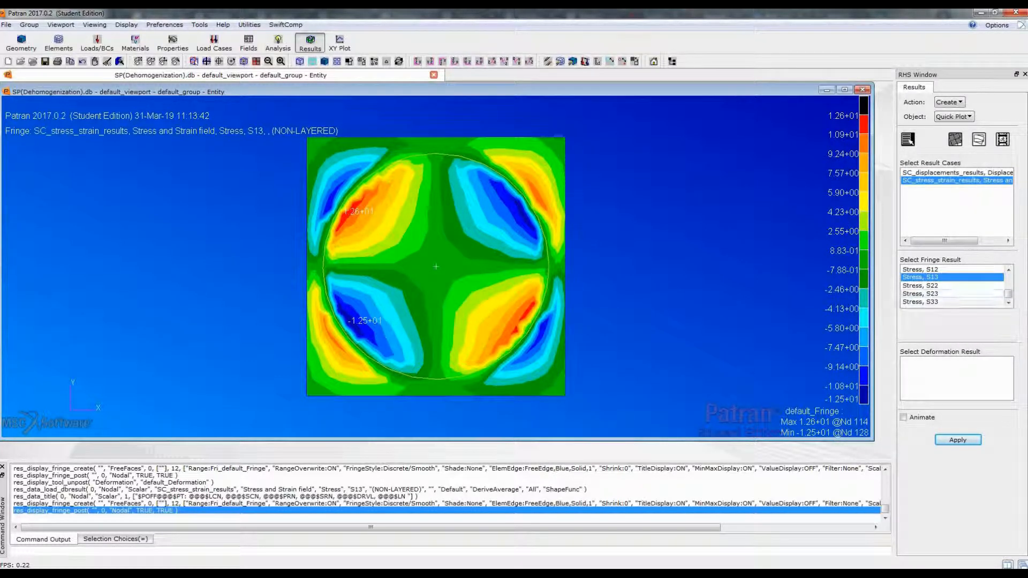
left_click(950, 301)
left_click(958, 439)
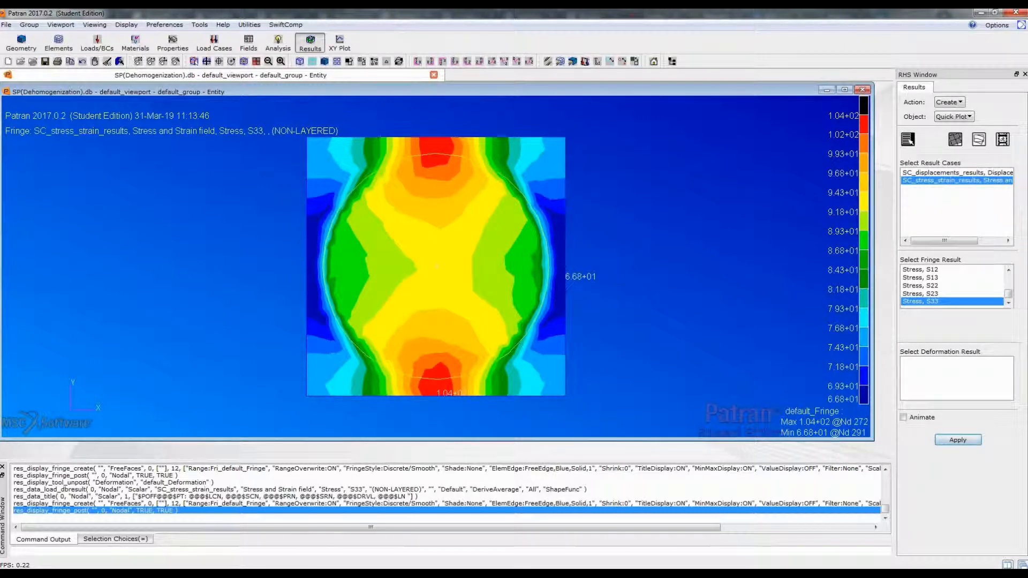
- Plot the normal strain fringes E11 and E22 one after the other from the stress and strain result case
scroll(953, 285, "up", 3)
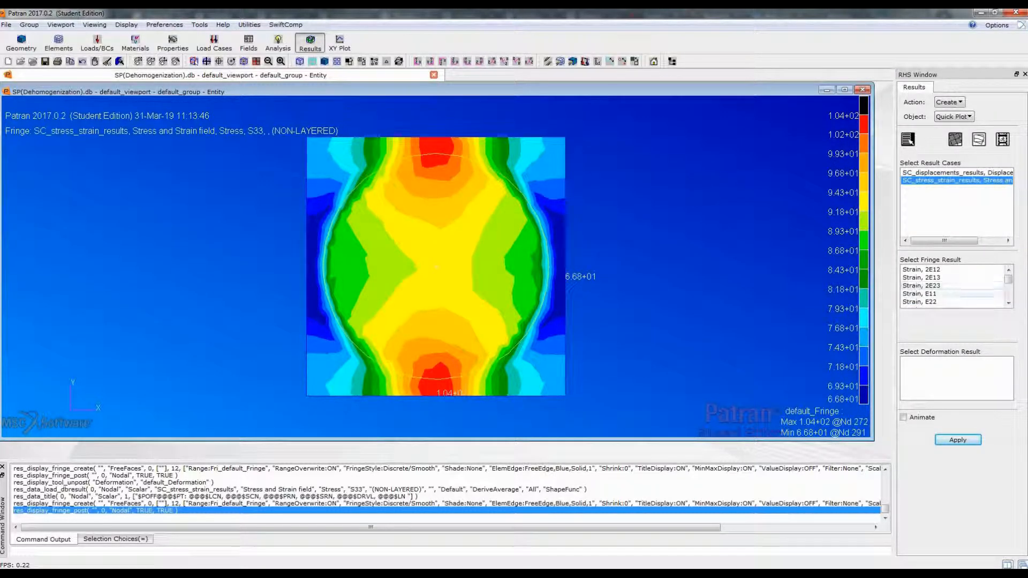
left_click(919, 293)
left_click(958, 439)
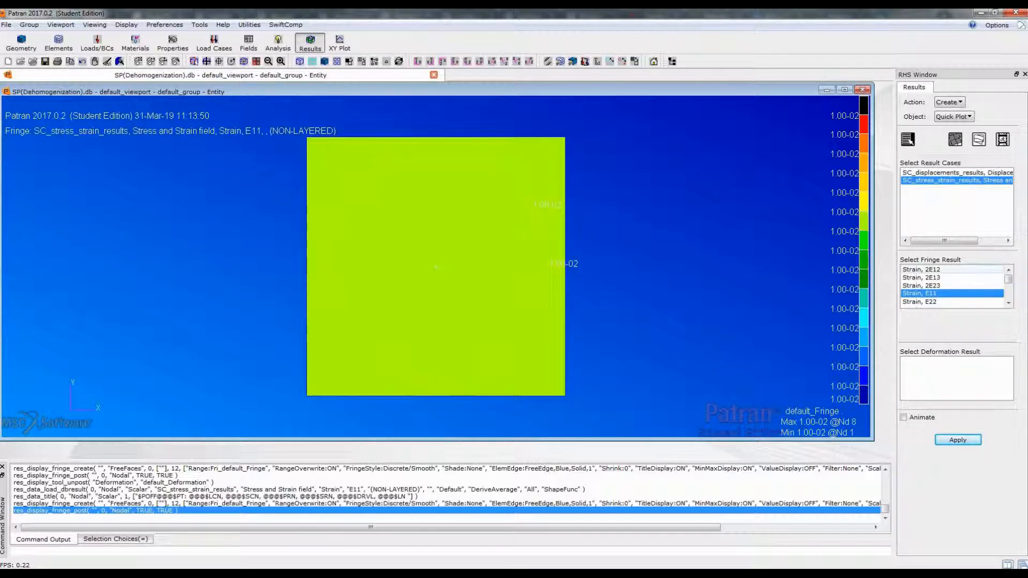
left_click(922, 285)
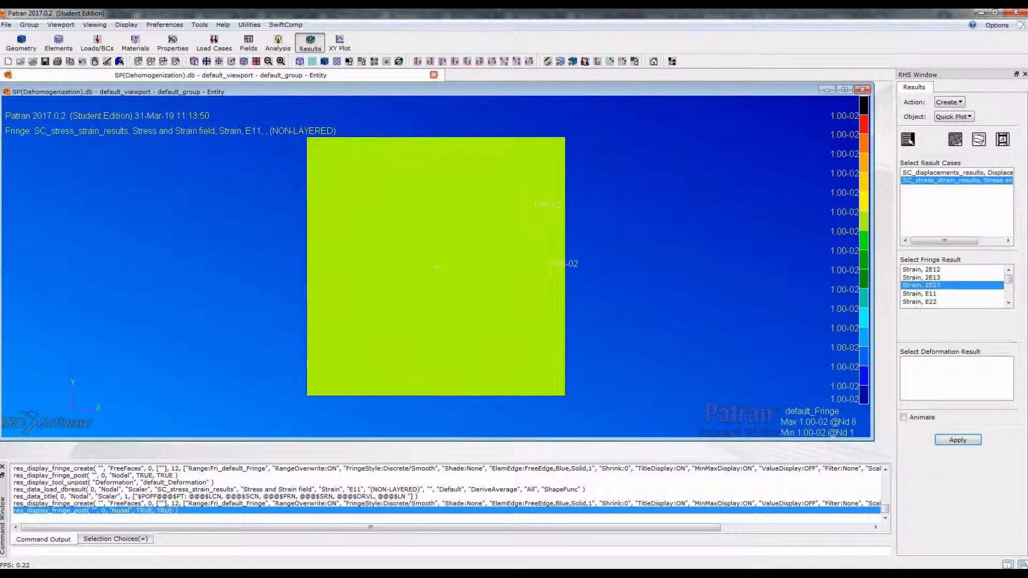
left_click(920, 302)
left_click(958, 440)
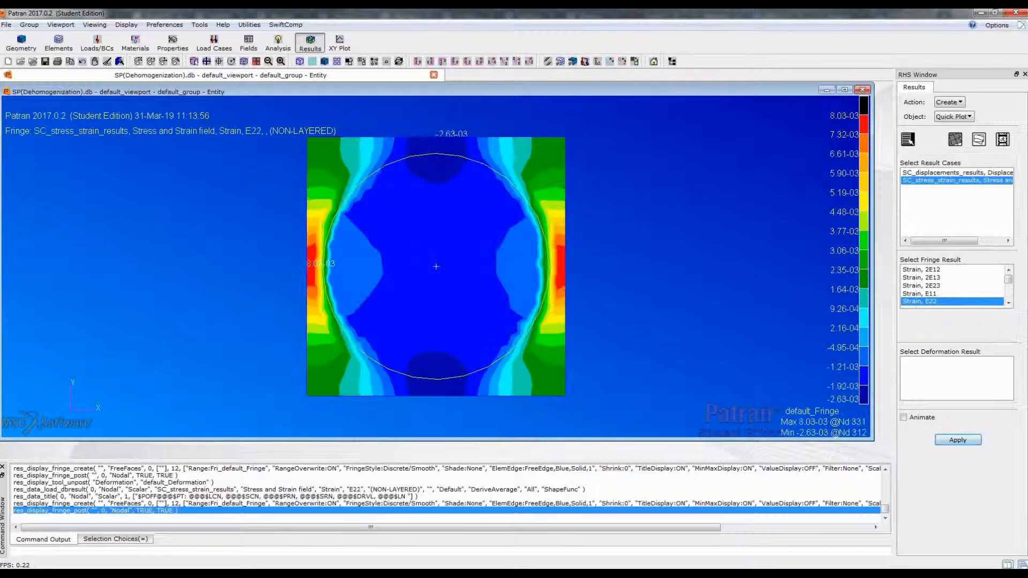